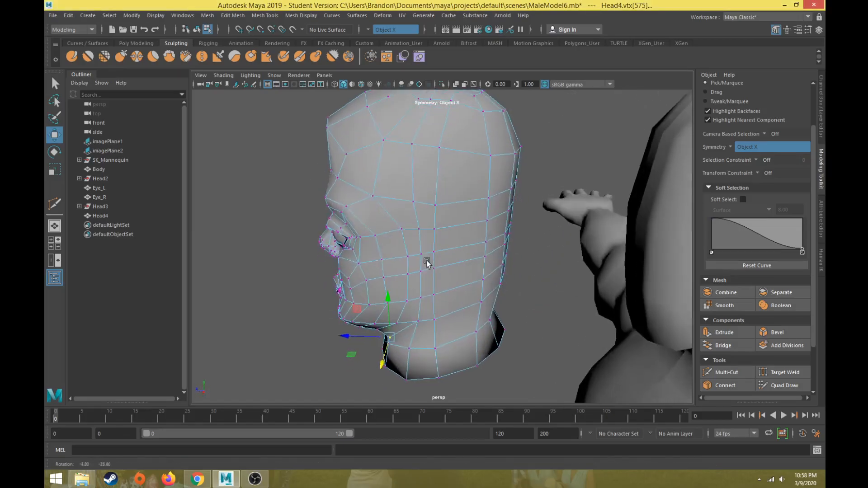
Insert an additional edge loop through the side of the Head4 mesh with the Insert Edge Loop tool
mouse_move(432, 223)
right_down()
mouse_move(427, 204)
mouse_move(426, 235)
mouse_move(430, 224)
right_up()
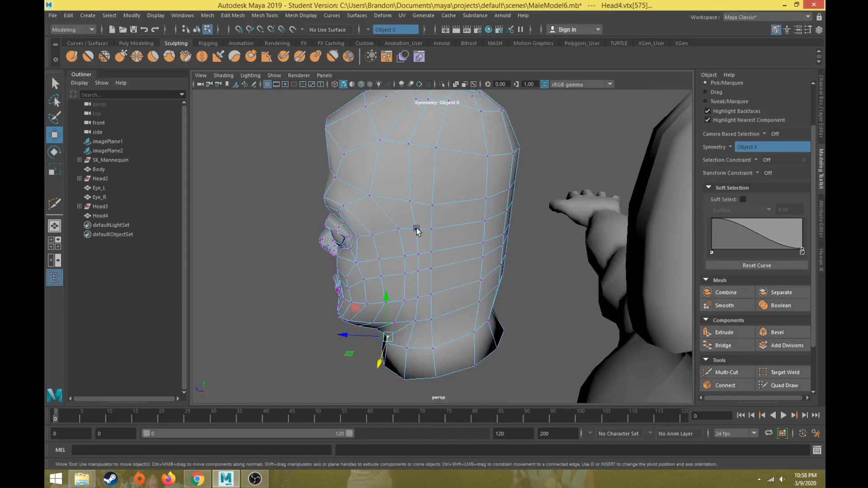
alt+drag(416, 255, 382, 225)
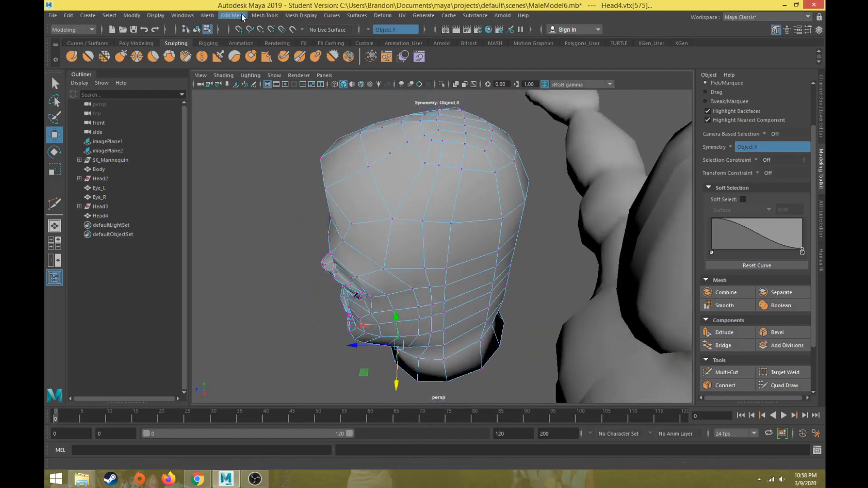
click(276, 16)
click(286, 86)
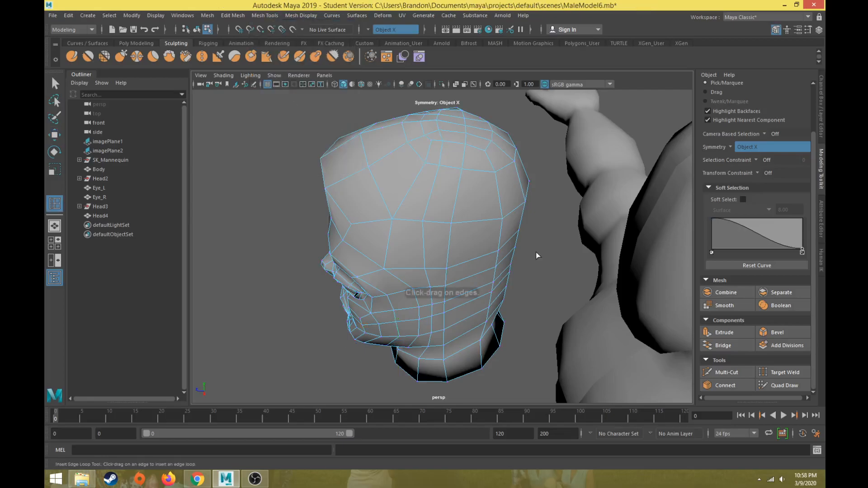
click(469, 263)
Nudge an edge on the side of the head slightly backward and check the neighbouring edges
alt+drag(466, 271, 414, 206)
key(r)
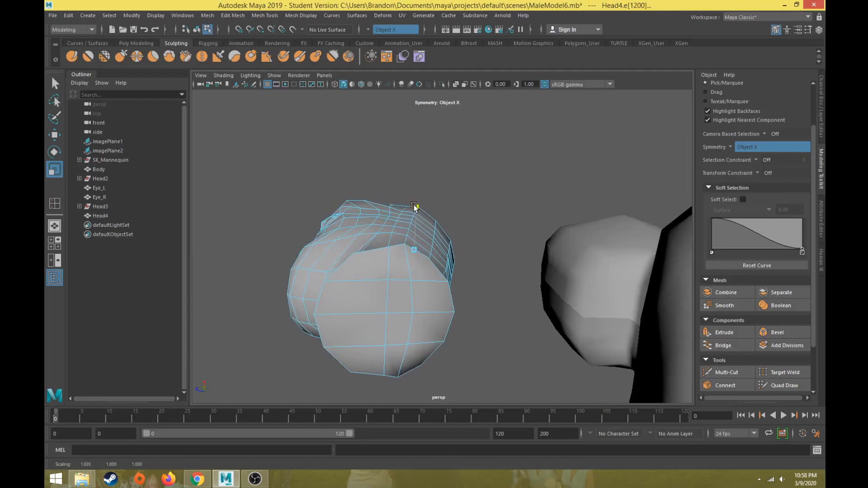
key(w)
drag(364, 245, 370, 245)
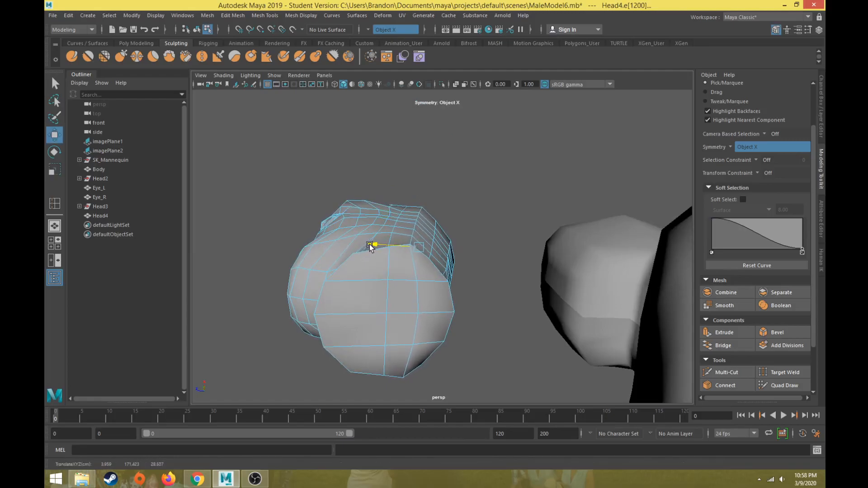
click(392, 231)
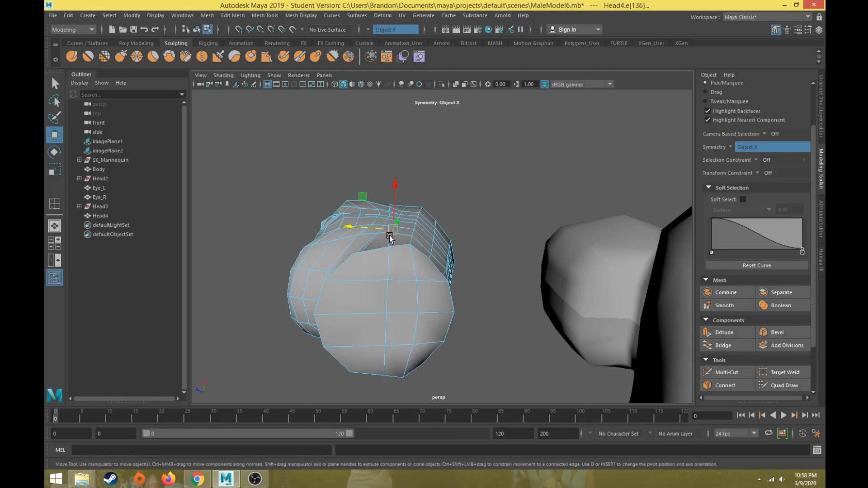
click(389, 240)
alt+drag(389, 240, 387, 328)
key(r)
mouse_move(372, 225)
alt+mouse_down()
mouse_move(372, 280)
mouse_move(396, 266)
mouse_move(405, 199)
mouse_move(400, 155)
mouse_move(373, 235)
mouse_move(393, 270)
mouse_move(382, 320)
mouse_move(366, 335)
mouse_move(413, 237)
mouse_move(381, 232)
mouse_move(393, 286)
mouse_move(381, 239)
alt+mouse_up()
key(w)
Select three connected vertical edges on the side of the jaw and move them outward, then return to object mode
click(381, 255)
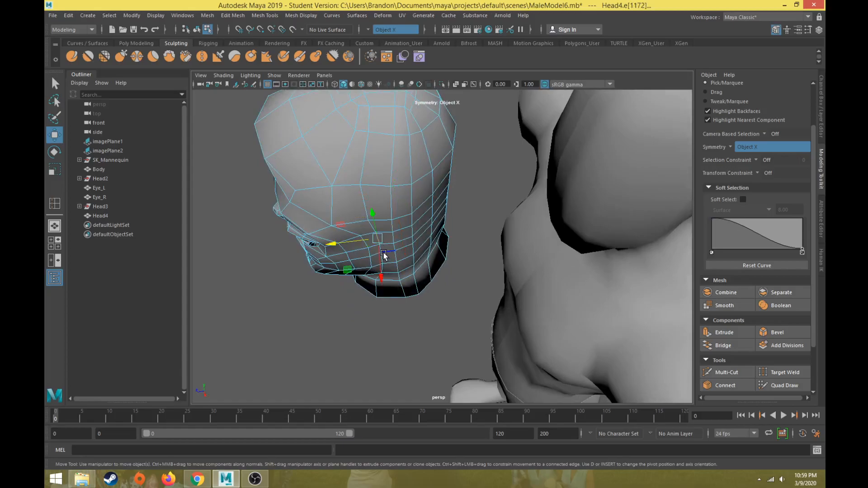
key(q)
shift+click(380, 256)
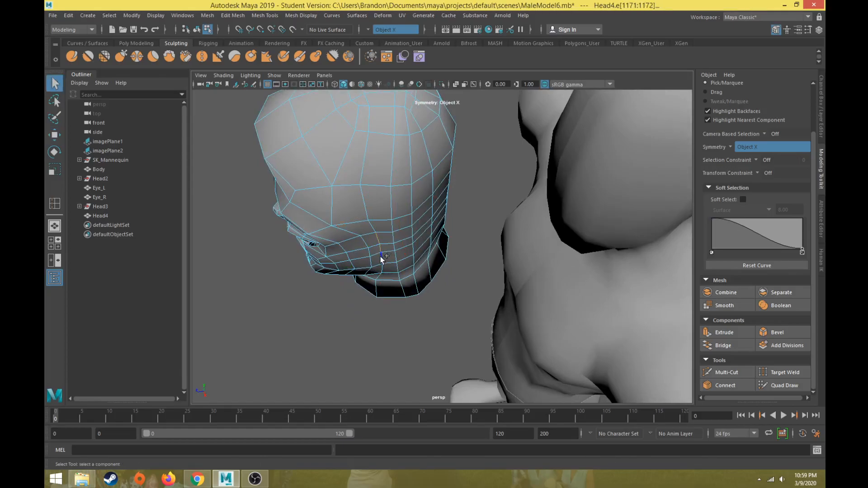
shift+click(382, 266)
key(w)
alt+drag(380, 265, 367, 145)
drag(400, 175, 382, 307)
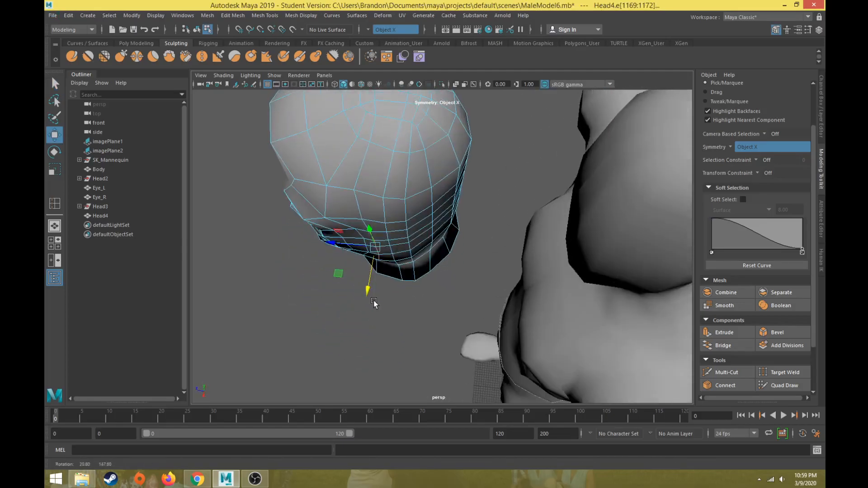
right_drag(384, 181, 413, 160)
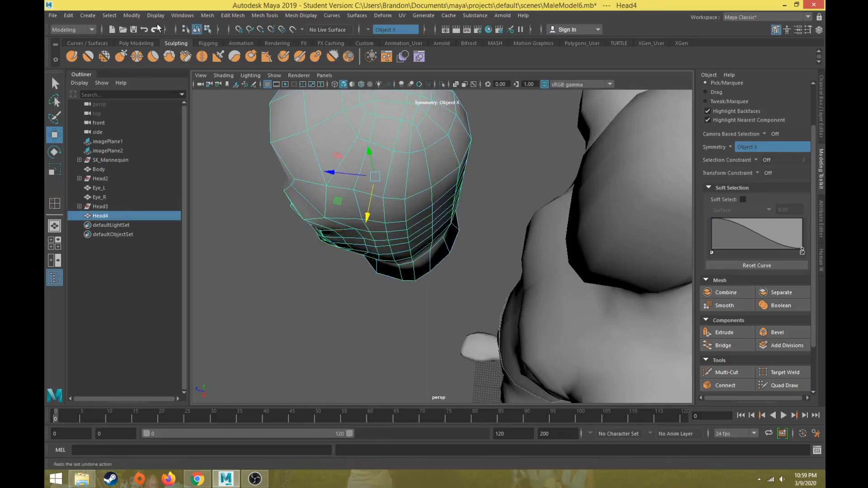
Even out the mesh on the side of Head4 with the Relax sculpting tool
click(172, 44)
click(105, 57)
alt+drag(429, 223, 435, 175)
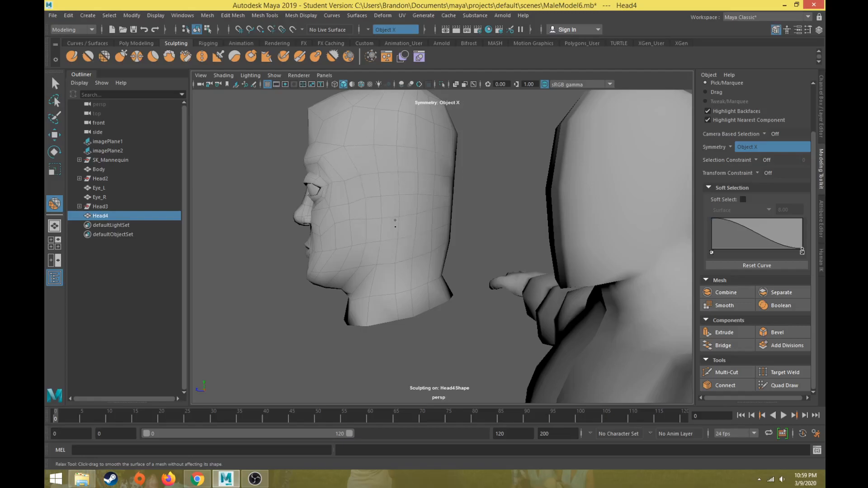
scroll(413, 182, up, 4)
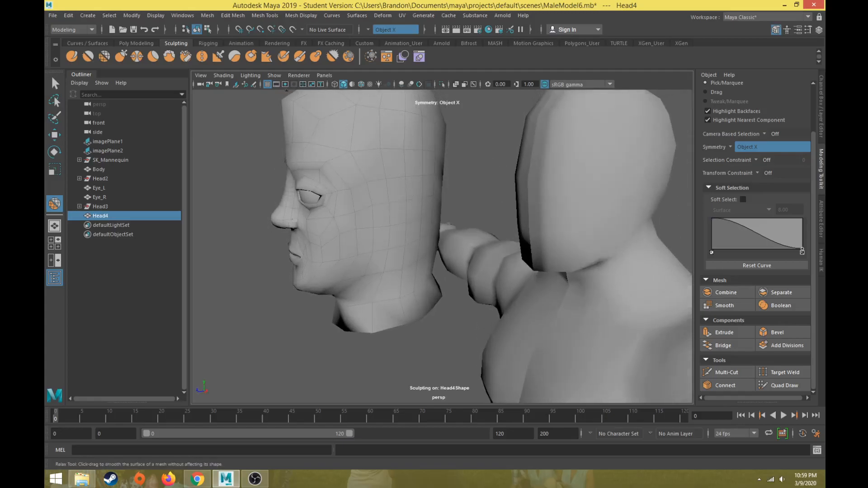
mouse_move(365, 201)
alt+mouse_down()
mouse_move(391, 197)
mouse_move(357, 201)
alt+mouse_up()
alt+drag(381, 164, 384, 189)
alt+middle_drag(384, 189, 383, 240)
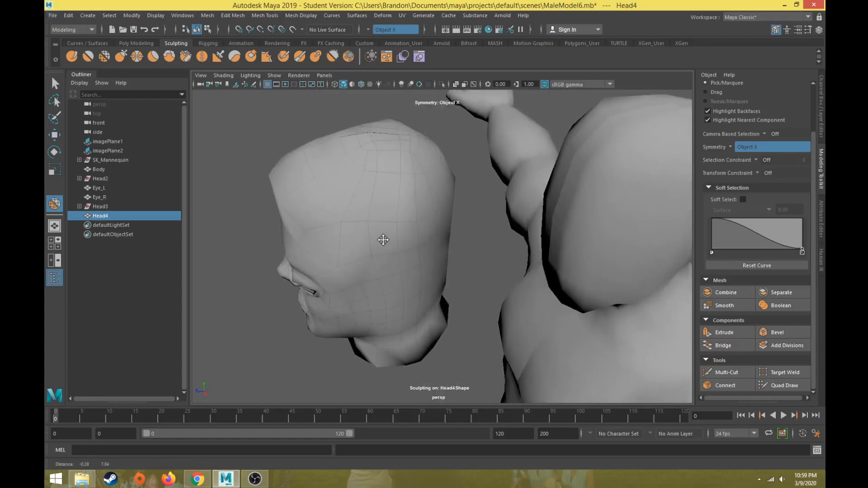
mouse_move(336, 171)
alt+mouse_down()
mouse_move(286, 186)
mouse_move(326, 209)
mouse_move(343, 194)
mouse_move(369, 247)
alt+mouse_up()
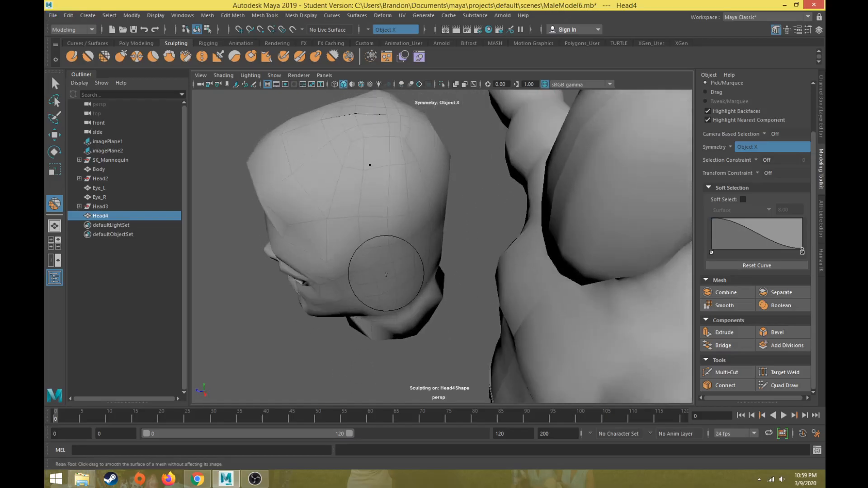
Select the block of faces on the side of the head where the ear belongs
mouse_move(364, 299)
alt+mouse_down()
mouse_move(335, 281)
mouse_move(358, 221)
mouse_move(370, 220)
mouse_move(355, 250)
mouse_move(362, 226)
mouse_move(354, 197)
alt+mouse_up()
key(w)
right_drag(354, 193, 354, 216)
click(383, 191)
shift+click(351, 230)
shift+click(357, 257)
mouse_move(357, 257)
alt+mouse_down()
mouse_move(413, 210)
mouse_move(365, 229)
mouse_move(346, 259)
alt+mouse_up()
shift+click(414, 211)
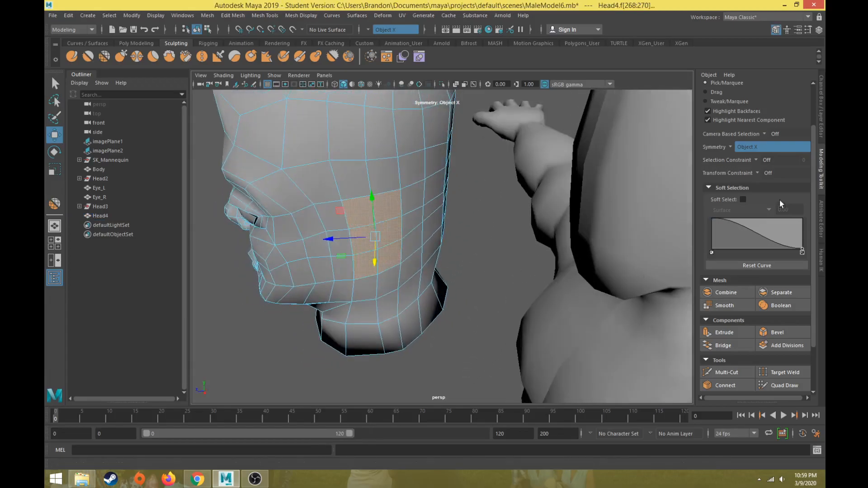
Turn on soft selection with a falloff radius of 5.00 and shift the selected ear-area faces to refine the side of the head
click(743, 200)
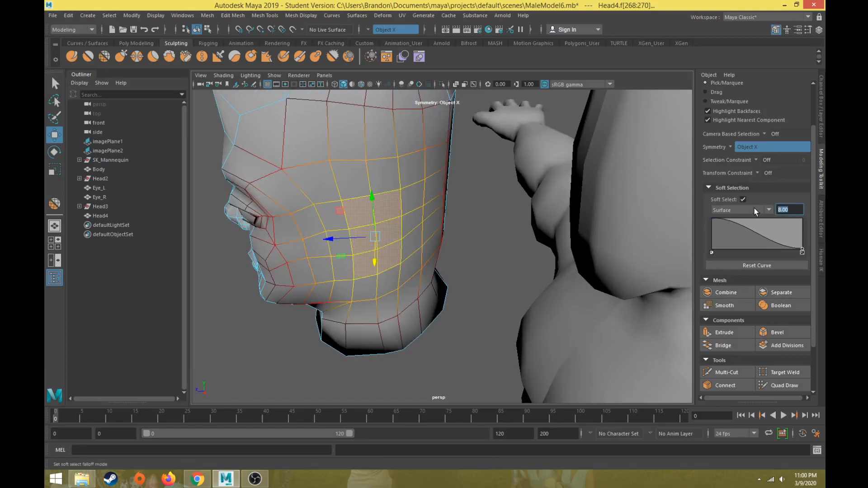
text(5)
key(Return)
drag(335, 239, 319, 240)
alt+drag(320, 239, 362, 241)
key(e)
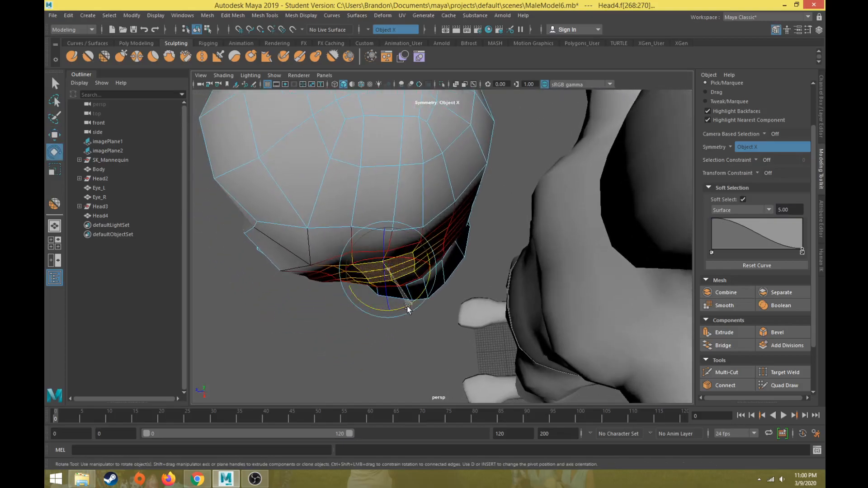
key(w)
drag(388, 304, 408, 237)
key(e)
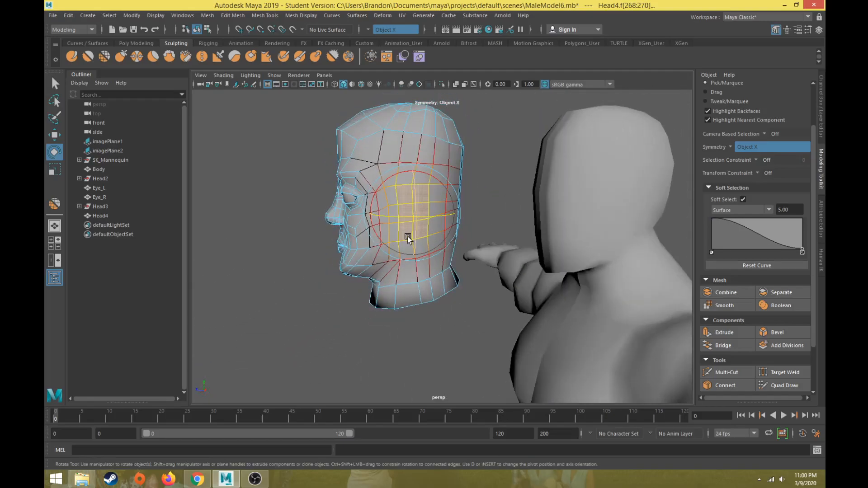
Scale the soft-selected ear-area faces slightly in height
scroll(403, 231, up, 2)
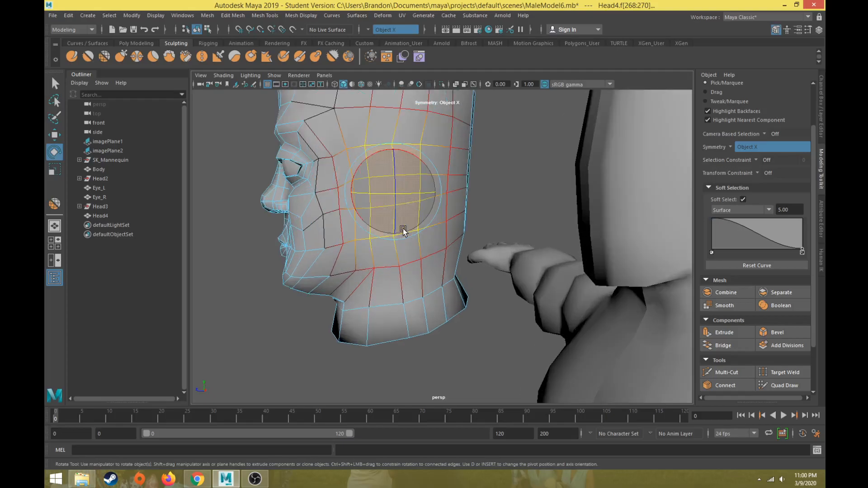
alt+middle_drag(403, 229, 438, 236)
scroll(439, 228, up, 2)
key(r)
drag(430, 151, 428, 148)
key(w)
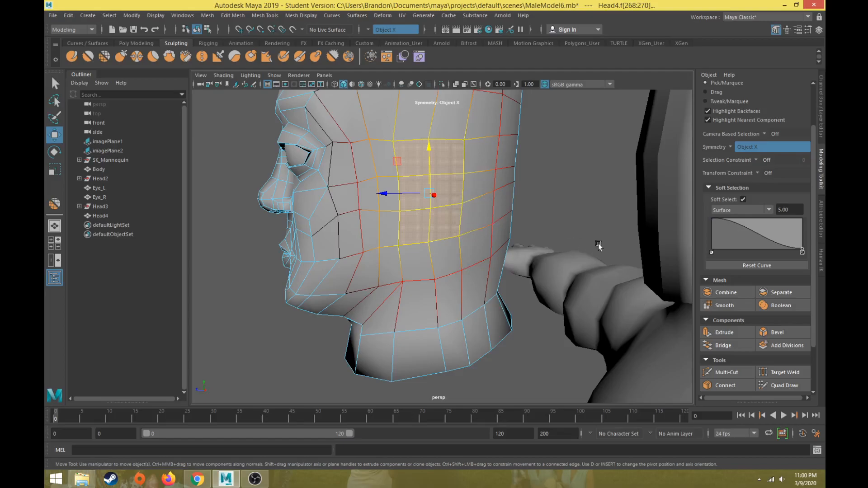
Turn off soft selection and extrude the ear-area faces with an offset of 0.5
click(742, 199)
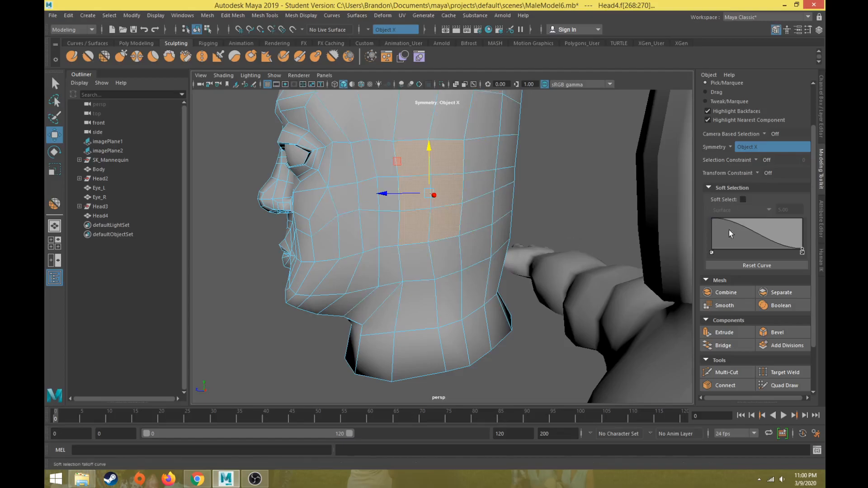
alt+drag(514, 201, 482, 212)
scroll(500, 256, down, 6)
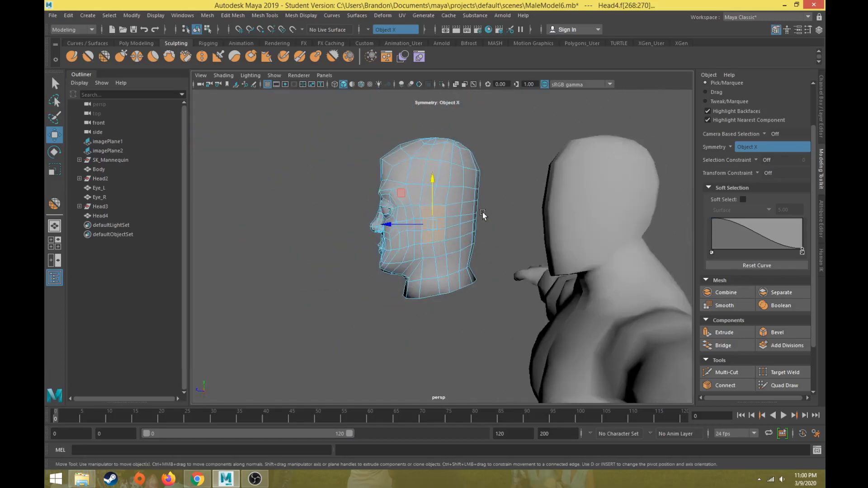
scroll(482, 211, up, 3)
click(724, 333)
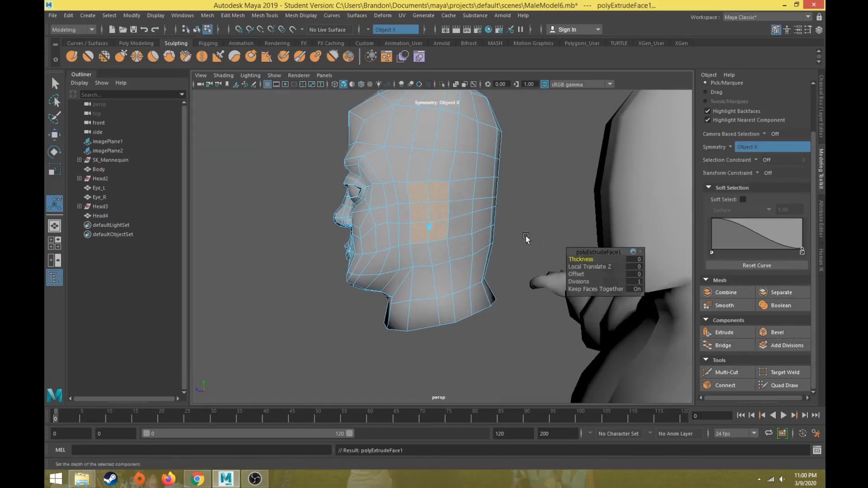
scroll(455, 204, up, 5)
click(640, 273)
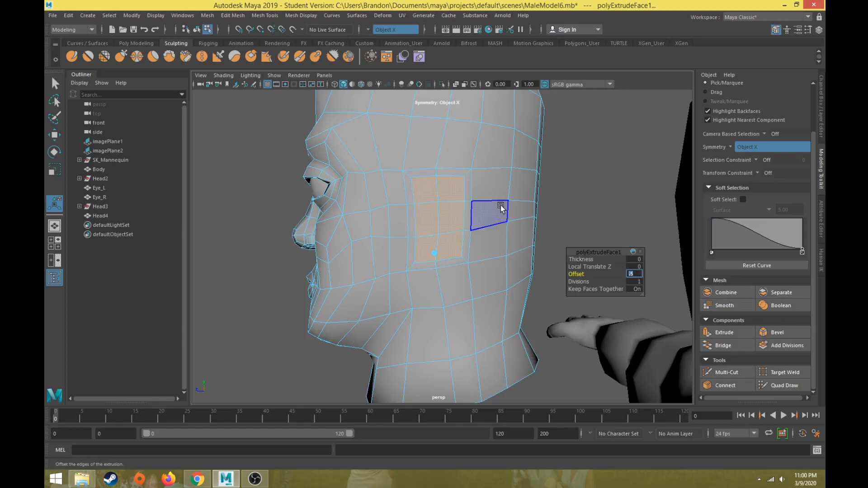
scroll(348, 210, up, 3)
alt+middle_drag(354, 200, 355, 215)
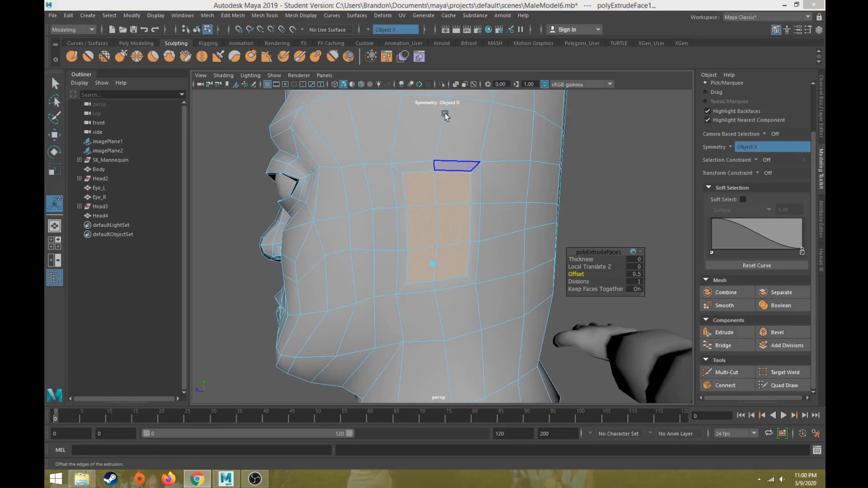
Move the upper front corner vertex of the inset ear outline inward and down to round that corner
right_drag(408, 191, 415, 180)
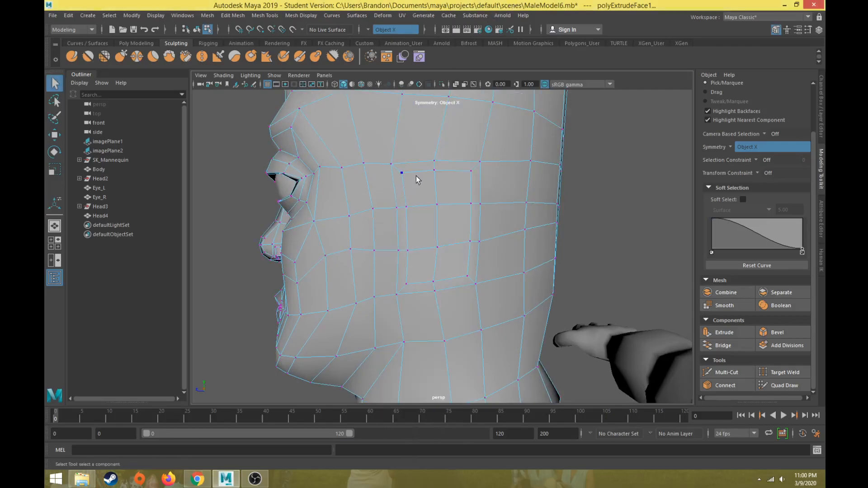
click(405, 176)
key(w)
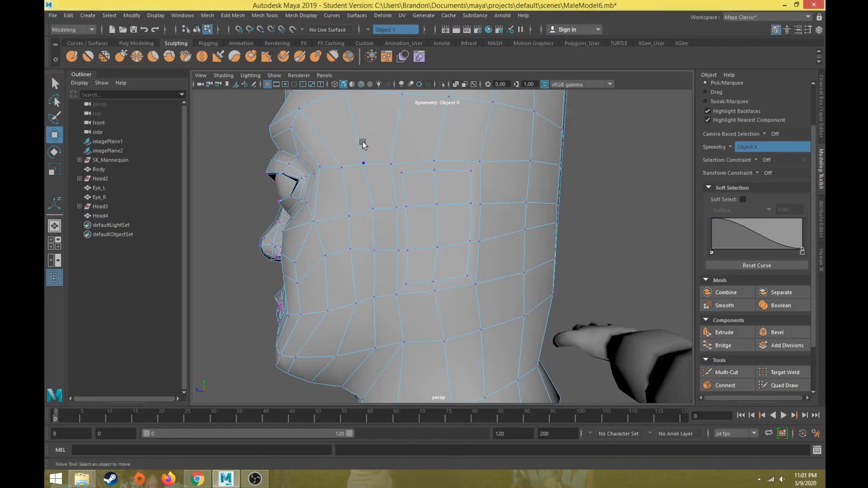
middle_drag(366, 143, 380, 151)
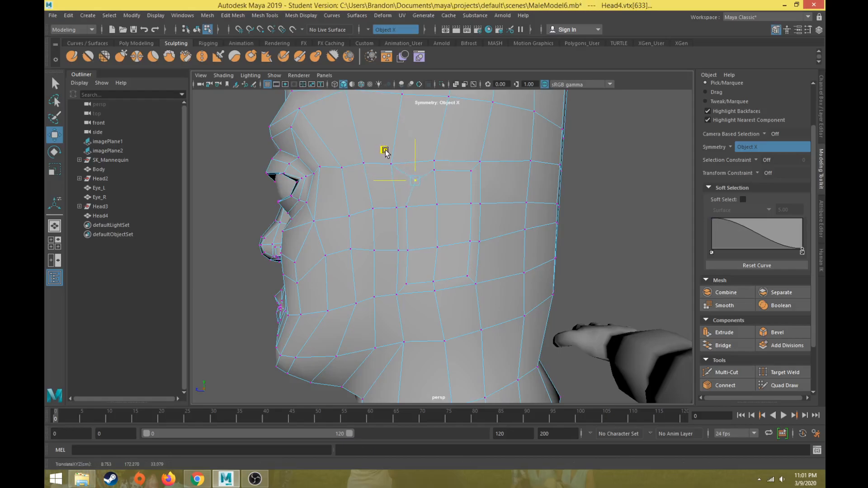
alt+drag(386, 155, 359, 220)
Reposition the top and upper-centre vertices of the inset to shape a rounded upper ear outline
click(446, 177)
drag(449, 155, 418, 158)
click(442, 184)
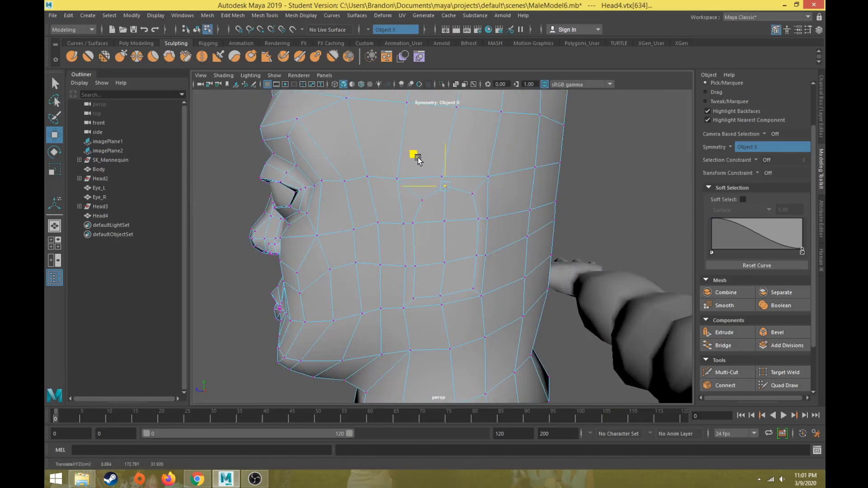
click(443, 220)
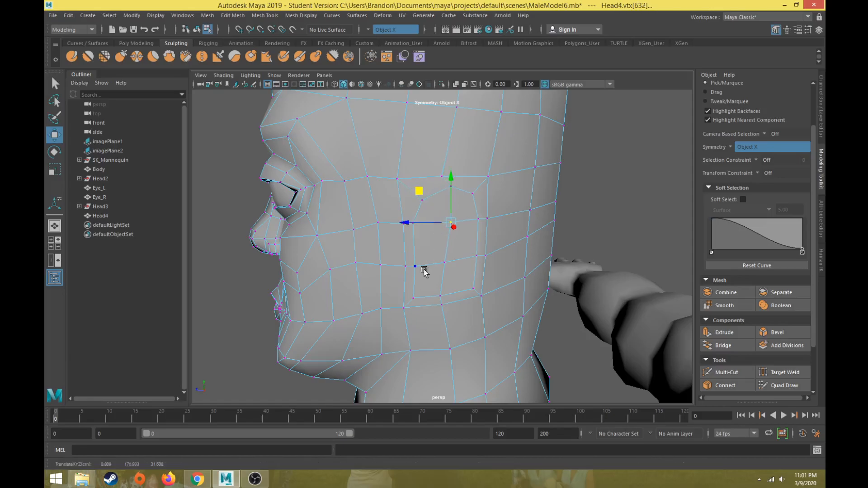
Move the front-side vertices of the inset backward, from the lower corner up to the upper corner, to narrow the ear outline
click(414, 297)
mouse_move(385, 266)
mouse_down()
mouse_move(404, 263)
mouse_move(380, 265)
mouse_up()
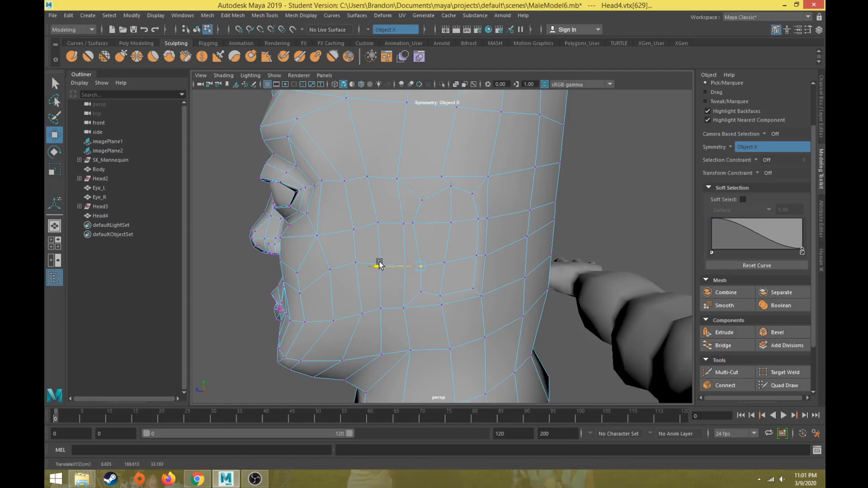
click(413, 225)
drag(373, 223, 383, 226)
click(423, 270)
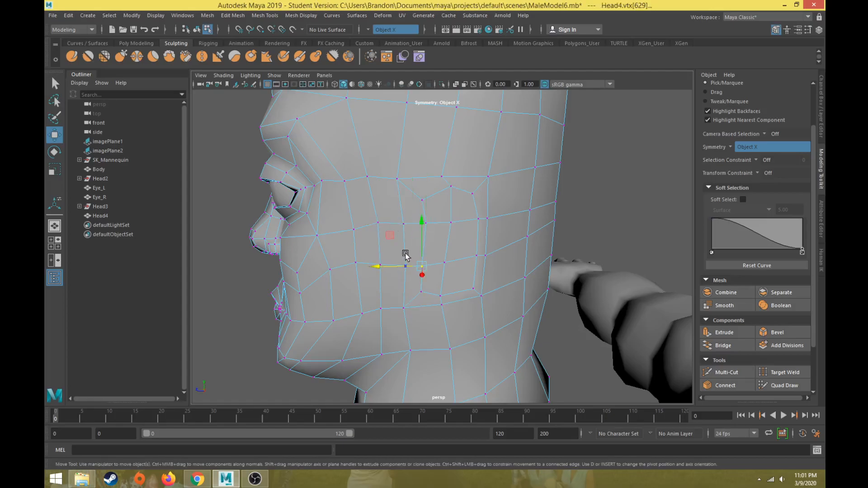
drag(380, 263, 377, 270)
click(423, 200)
drag(388, 169, 400, 167)
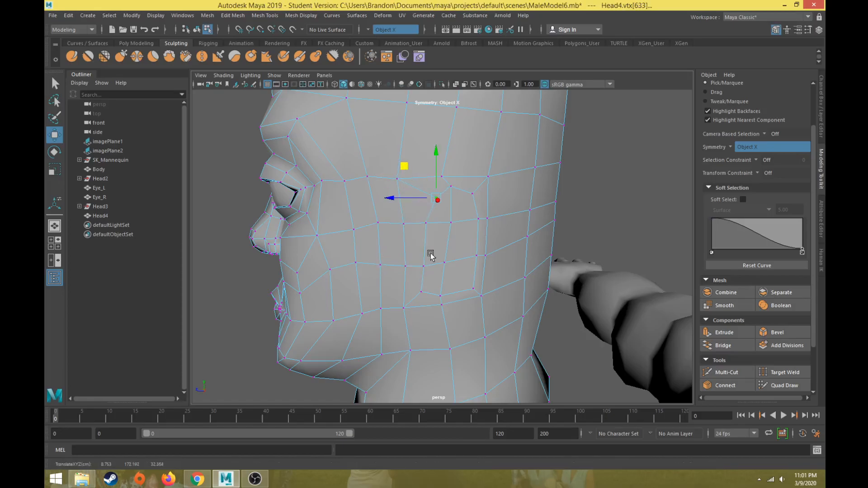
Reposition the lower rear corner and bottom-centre vertices of the inset to round the lower ear outline
click(468, 286)
drag(442, 255, 413, 266)
click(438, 299)
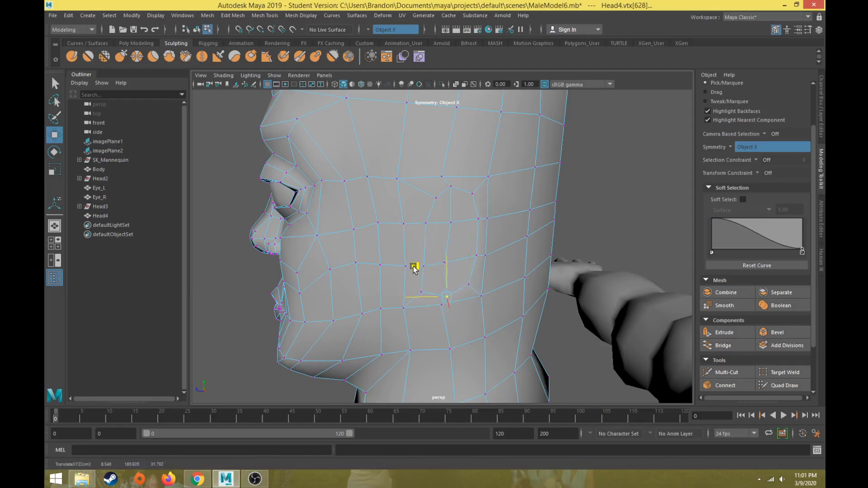
Move the two inner centre vertices of the inset backward to even out its column of faces
click(444, 263)
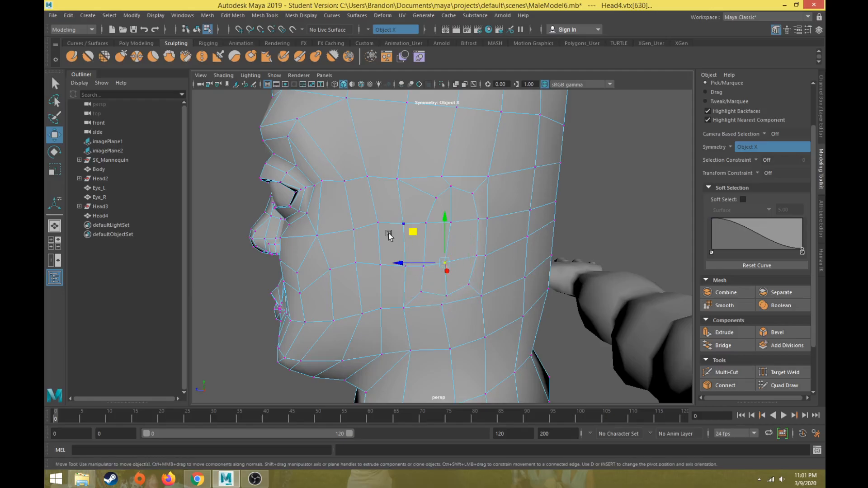
drag(412, 233, 419, 235)
click(452, 221)
drag(419, 194, 423, 194)
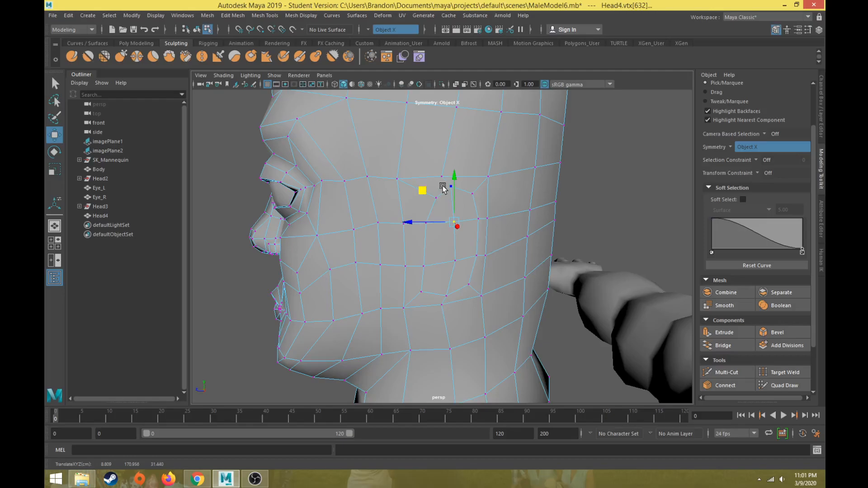
Move the bottom-centre and lower inner vertices of the inset slightly forward
mouse_move(449, 243)
alt+mouse_down()
mouse_move(400, 252)
mouse_move(452, 236)
alt+mouse_up()
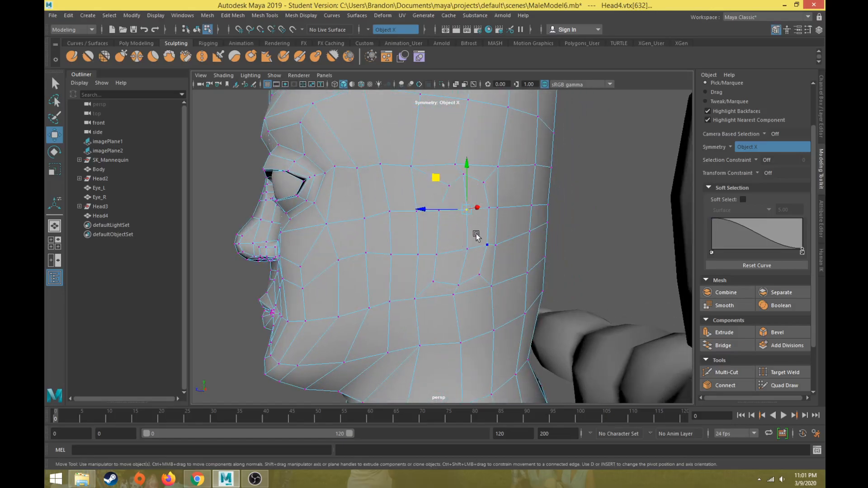
right_drag(482, 189, 473, 203)
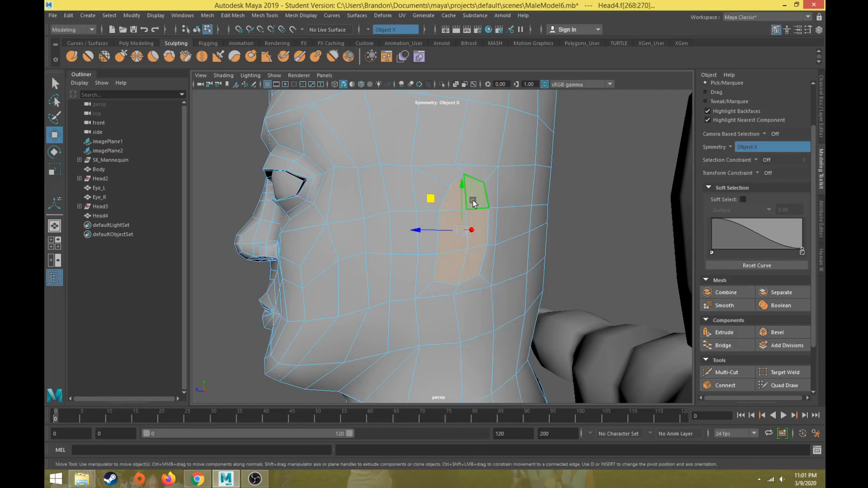
alt+drag(444, 287, 438, 269)
right_drag(439, 223, 402, 226)
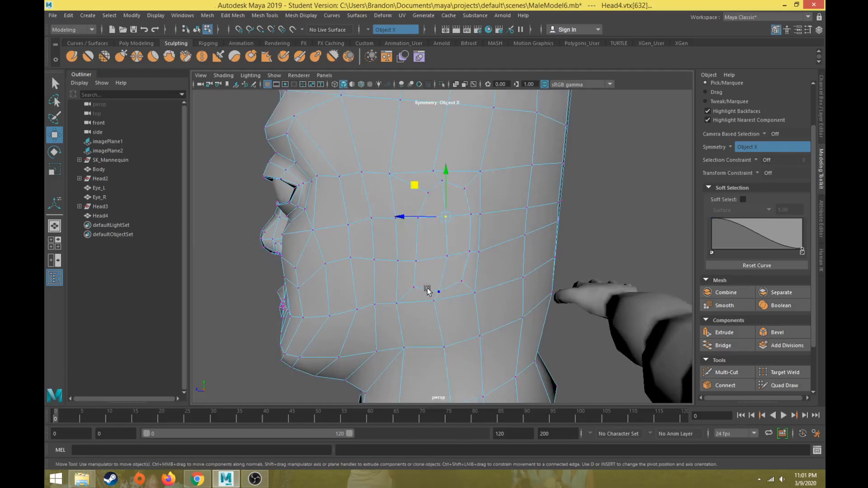
middle_drag(406, 261, 402, 260)
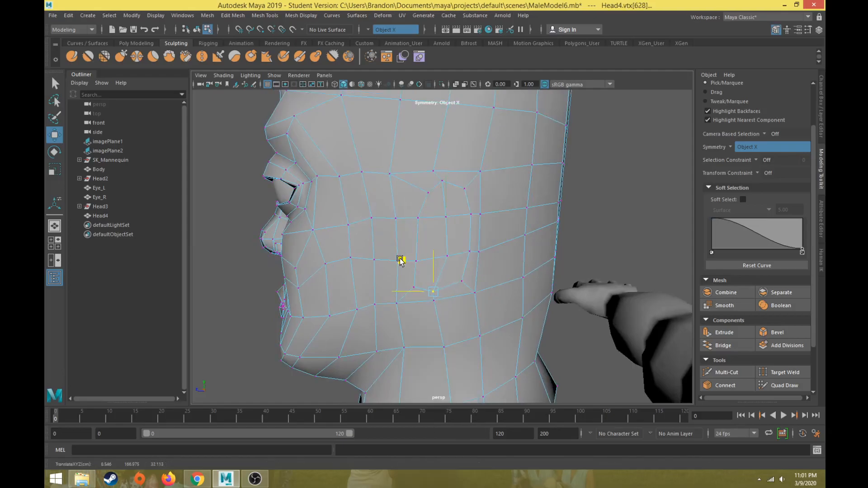
click(448, 258)
drag(412, 258, 407, 258)
Reposition the upper rear corner and top vertices of the inset to refine the rounded top of the ear outline
alt+drag(437, 222, 434, 213)
right_drag(443, 201, 444, 223)
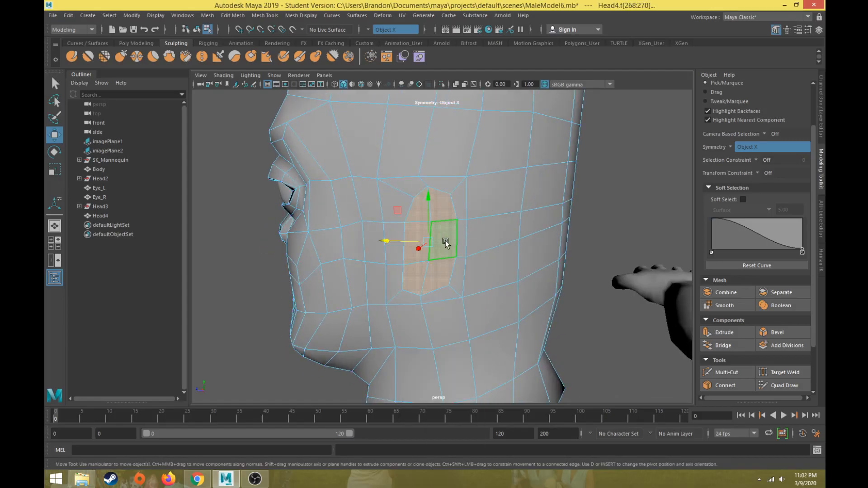
alt+drag(445, 244, 488, 250)
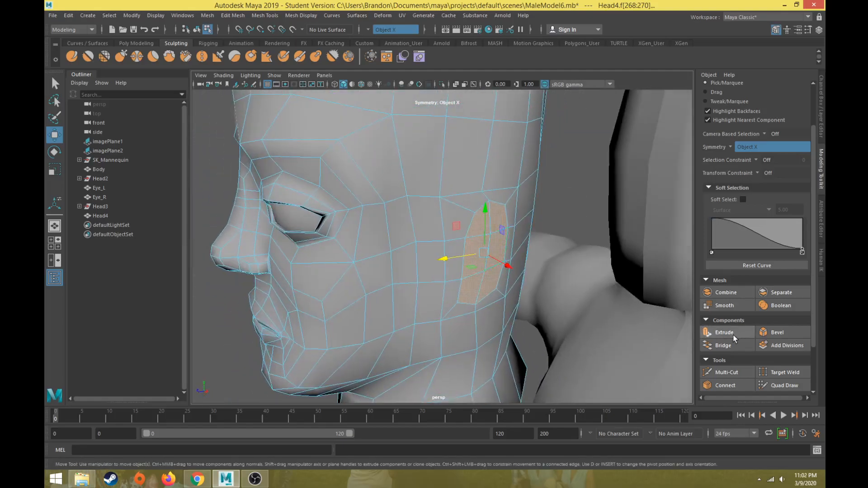
alt+drag(507, 289, 478, 266)
right_drag(458, 206, 463, 179)
click(446, 189)
drag(437, 169, 442, 164)
right_drag(440, 170, 429, 171)
click(444, 171)
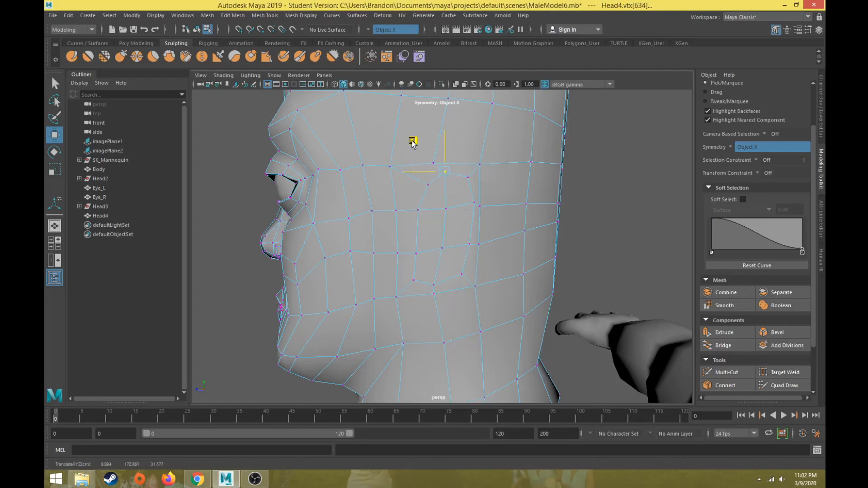
Move the head vertices behind the inset backward and raise the one below its front corner toward the ear outline
click(482, 203)
click(477, 244)
click(398, 298)
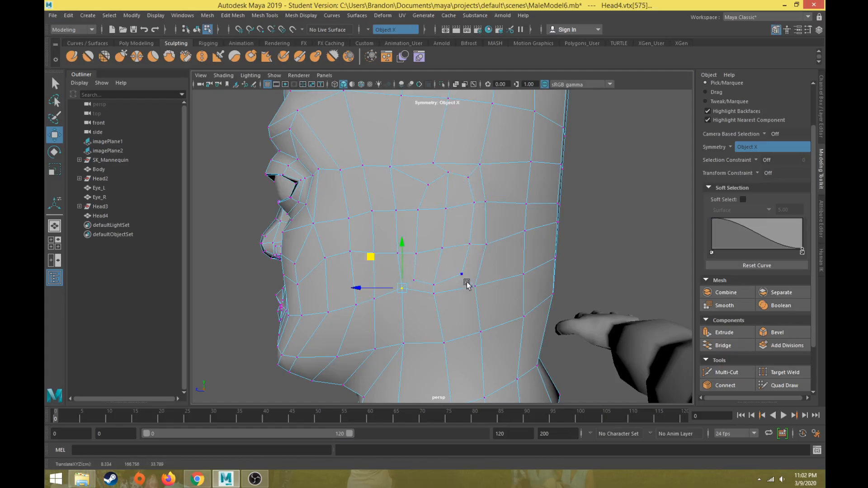
Move the head vertices in front of and above the inset to even out the surrounding edge flow
click(389, 167)
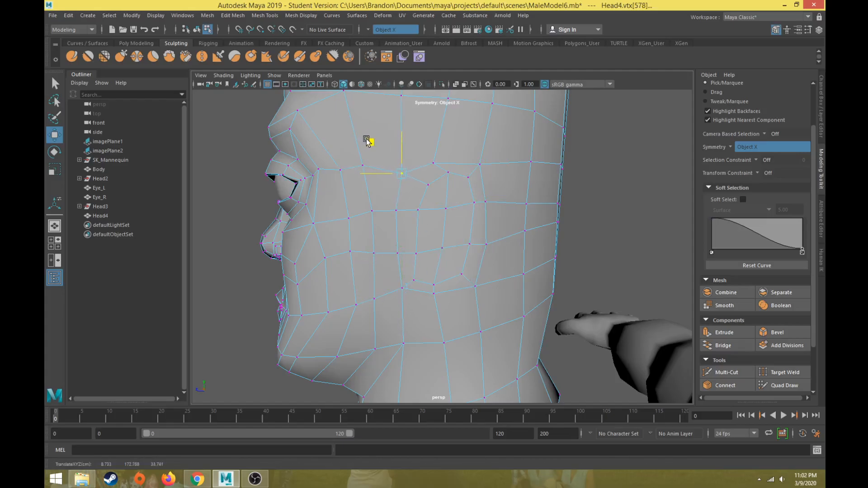
click(362, 165)
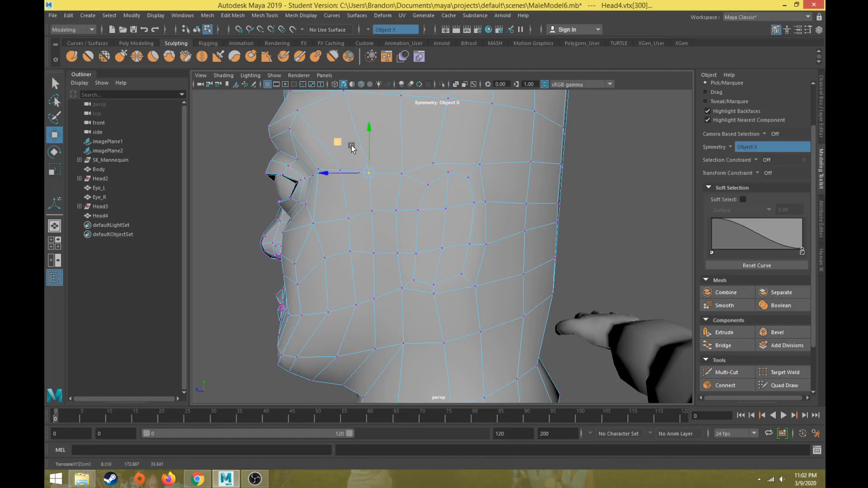
click(435, 163)
alt+drag(424, 163, 418, 139)
click(446, 163)
Extrude the inset ear faces and move the extrusion outward from the head
alt+drag(412, 194, 440, 201)
right_drag(440, 201, 442, 218)
click(447, 215)
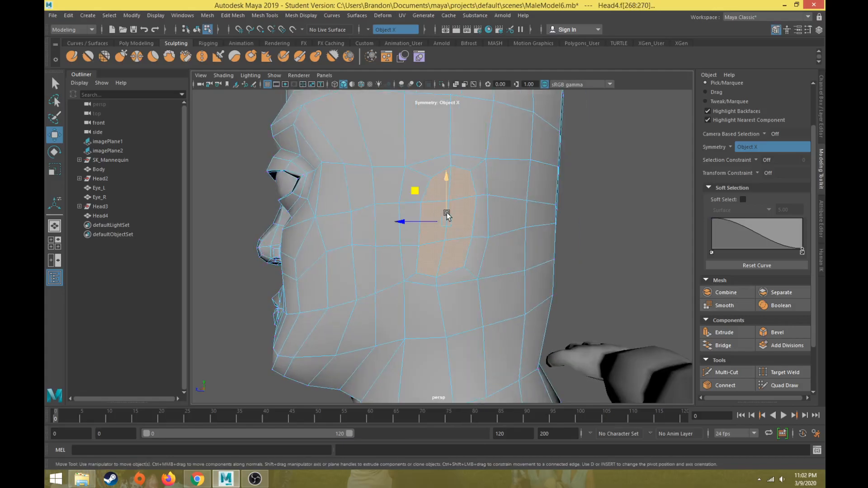
click(723, 333)
alt+drag(413, 255, 422, 300)
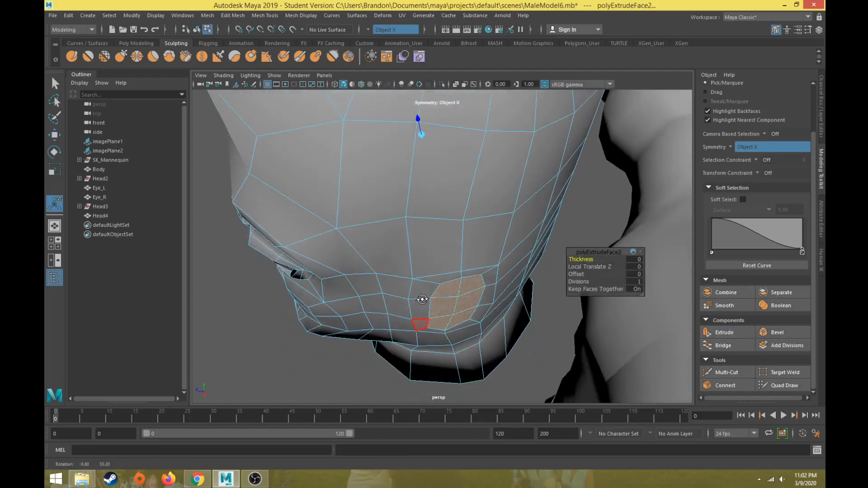
key(w)
drag(458, 330, 344, 188)
Select the front rim edges of the extruded ear and move them to tilt its outer surface
key(e)
right_drag(344, 186, 346, 163)
click(417, 232)
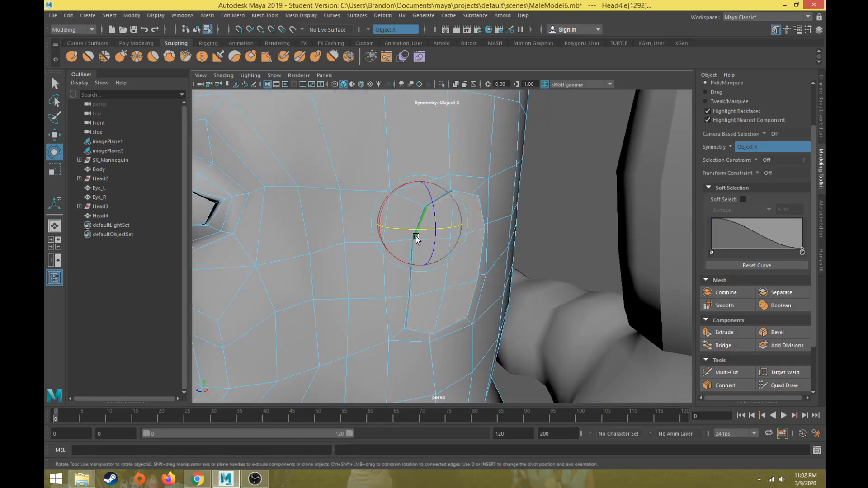
key(q)
click(413, 281)
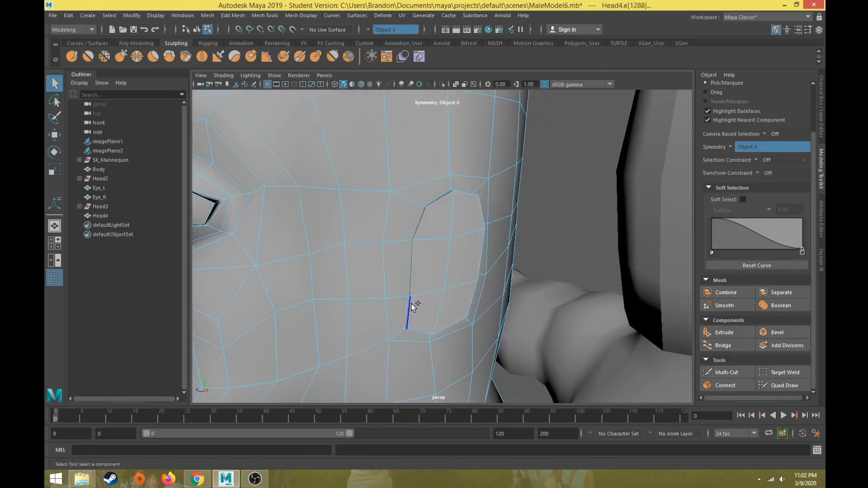
alt+drag(419, 313, 389, 300)
key(w)
drag(339, 287, 454, 305)
Refine the placement of the ear's front rim edges and adjust a rim vertex
scroll(412, 281, down, 4)
alt+middle_drag(470, 314, 322, 285)
alt+right_drag(322, 285, 360, 266)
alt+drag(360, 266, 360, 280)
alt+middle_drag(360, 283, 379, 231)
alt+drag(379, 231, 383, 264)
drag(375, 376, 359, 339)
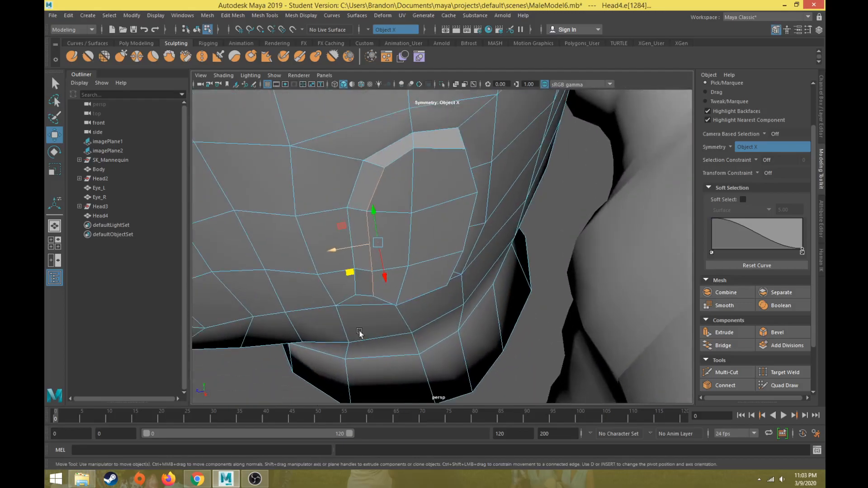
alt+drag(418, 147, 419, 79)
right_drag(395, 209, 362, 206)
drag(361, 244, 387, 302)
Extrude the top, rear and bottom side faces of the ear outward with a Local Translate Z of 0.628
right_drag(397, 152, 398, 164)
click(412, 108)
alt+drag(411, 110, 330, 169)
shift+click(419, 155)
shift+click(437, 192)
shift+click(443, 220)
alt+drag(438, 266, 445, 232)
shift+click(444, 245)
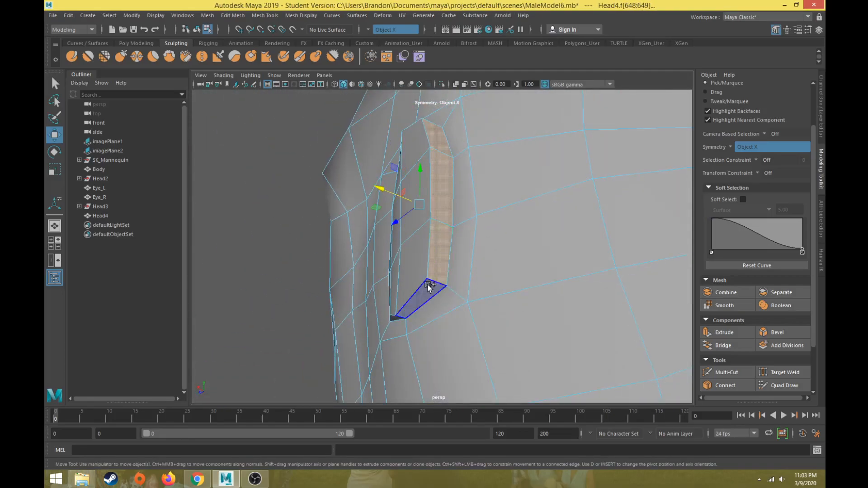
shift+click(426, 289)
shift+click(392, 318)
scroll(404, 300, down, 8)
alt+drag(427, 274, 500, 322)
scroll(501, 322, up, 7)
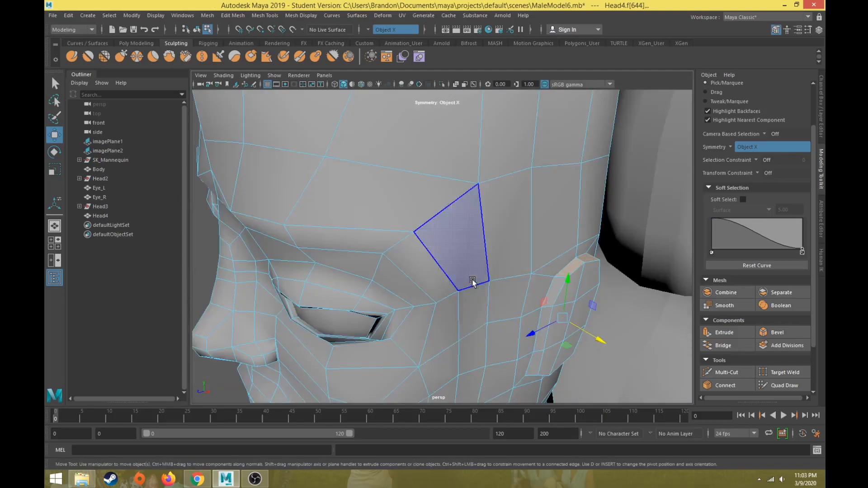
alt+middle_drag(473, 281, 310, 216)
scroll(310, 216, up, 3)
alt+drag(373, 247, 346, 200)
alt+middle_drag(346, 201, 421, 252)
alt+drag(419, 251, 400, 194)
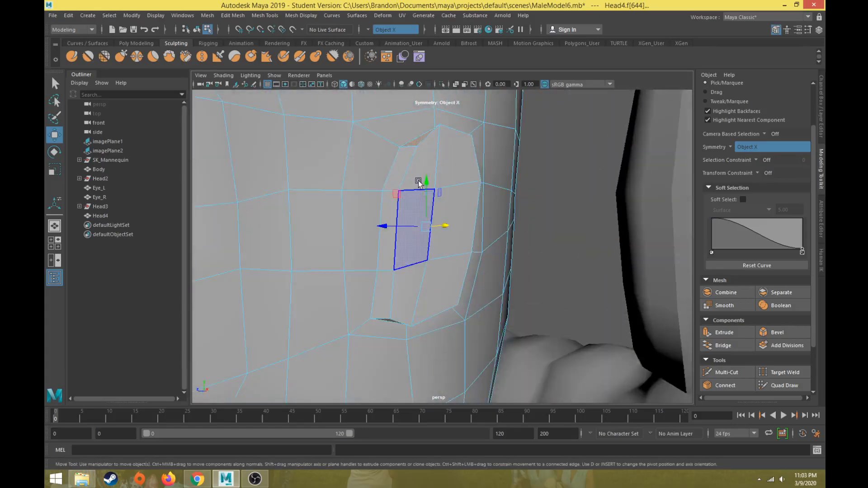
click(725, 332)
alt+drag(394, 243, 446, 283)
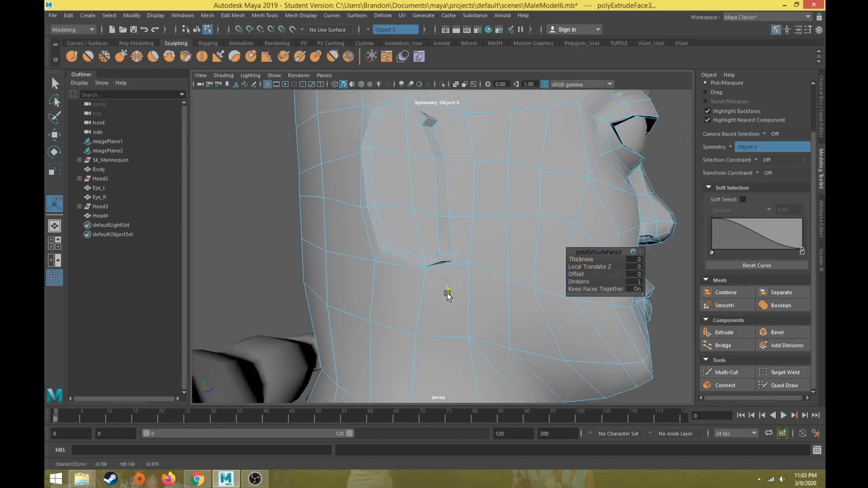
mouse_move(448, 298)
mouse_down()
mouse_move(444, 289)
mouse_move(444, 303)
mouse_move(451, 297)
mouse_up()
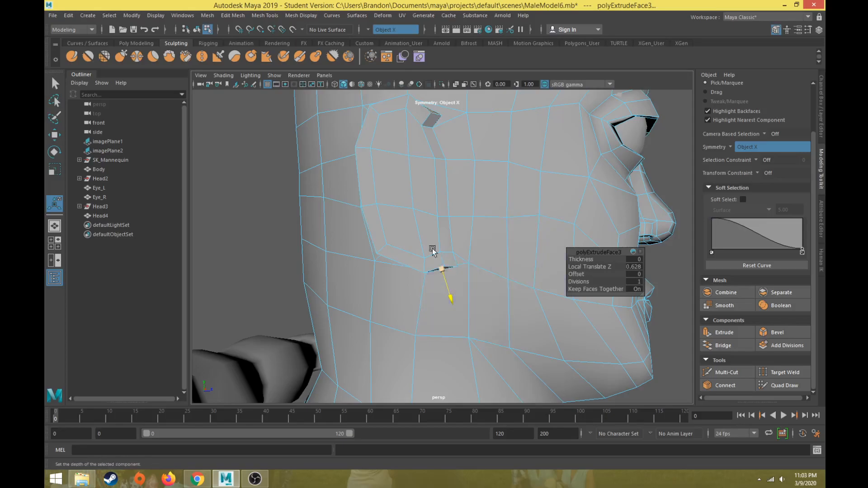
Reposition the newly extruded side faces of the ear relative to the head
scroll(413, 214, down, 3)
alt+drag(413, 214, 380, 245)
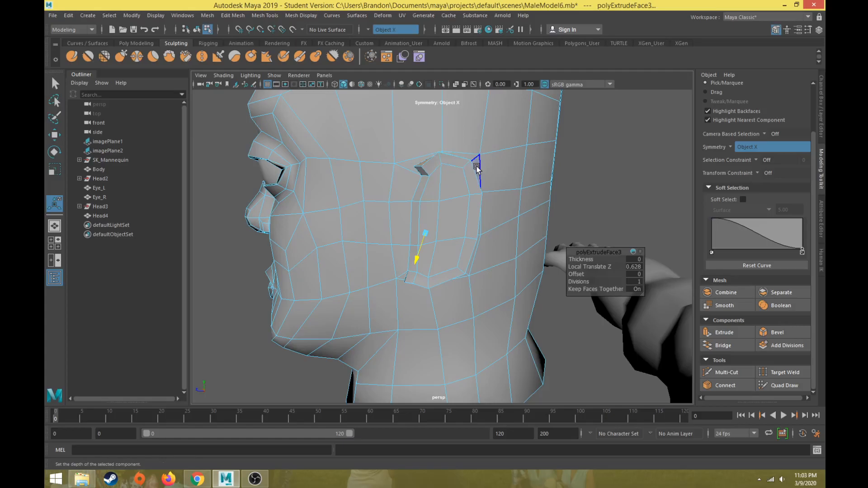
alt+drag(413, 304, 485, 294)
alt+drag(471, 259, 310, 270)
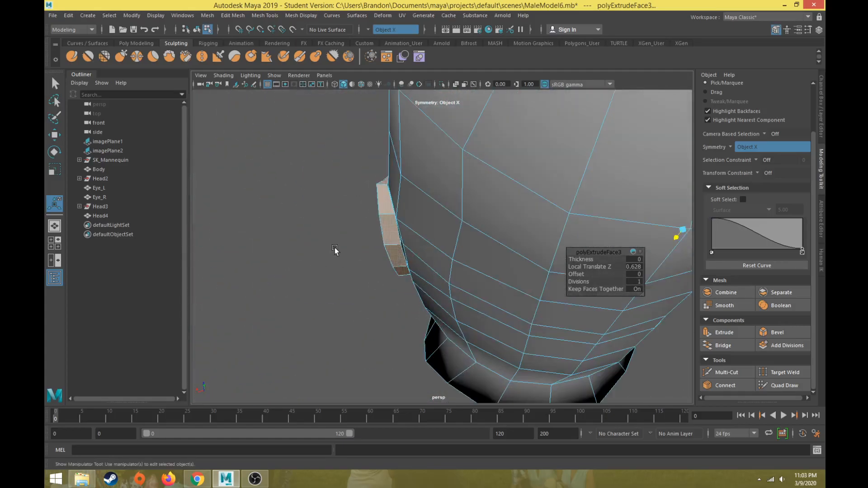
key(w)
drag(357, 235, 403, 253)
Select the edges along the ear's rear rim and adjust their placement
right_drag(415, 250, 411, 198)
click(415, 244)
shift+click(424, 273)
alt+drag(354, 314, 462, 141)
shift+click(418, 221)
click(459, 216)
key(e)
key(r)
Adjust the height of the outer vertex at the top of the ear rim
right_drag(467, 158, 441, 157)
key(w)
click(468, 163)
drag(468, 130, 468, 131)
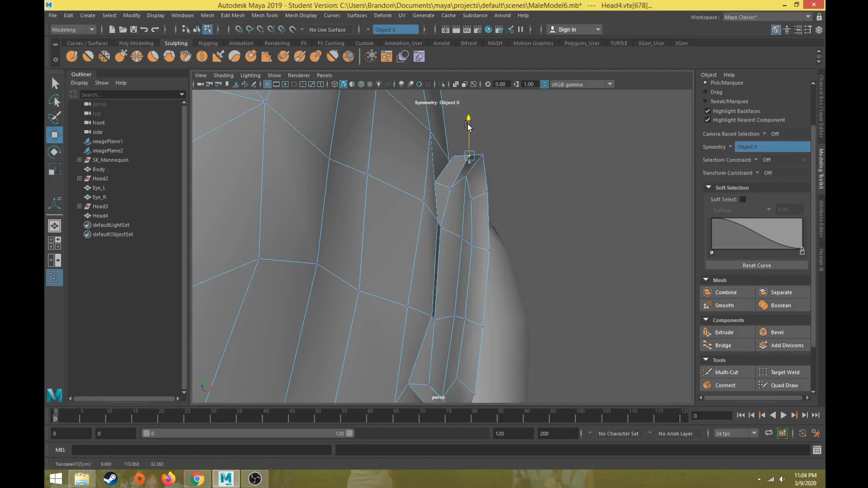
Reposition the short edge at the top of the ear rim
right_drag(458, 163, 463, 150)
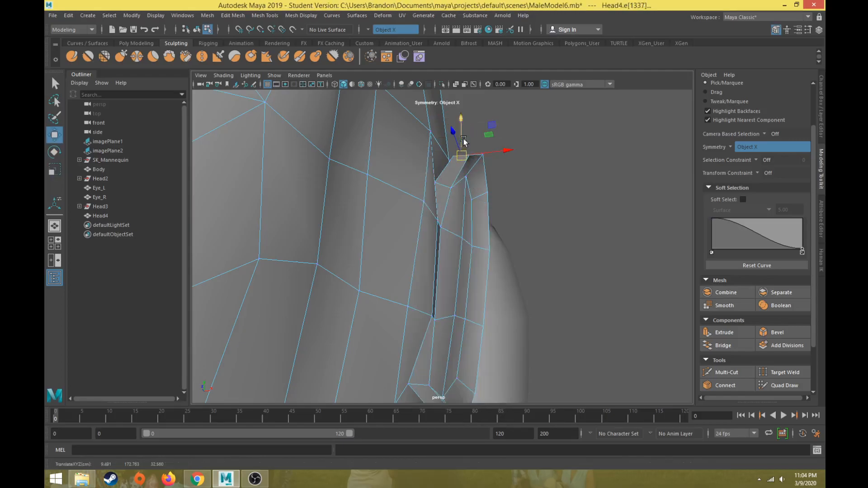
drag(487, 137, 385, 170)
key(e)
key(r)
key(w)
click(384, 176)
Scale and move the crosswise edge at the upper front of the ear rim
alt+drag(458, 171, 507, 274)
click(481, 202)
click(477, 202)
key(r)
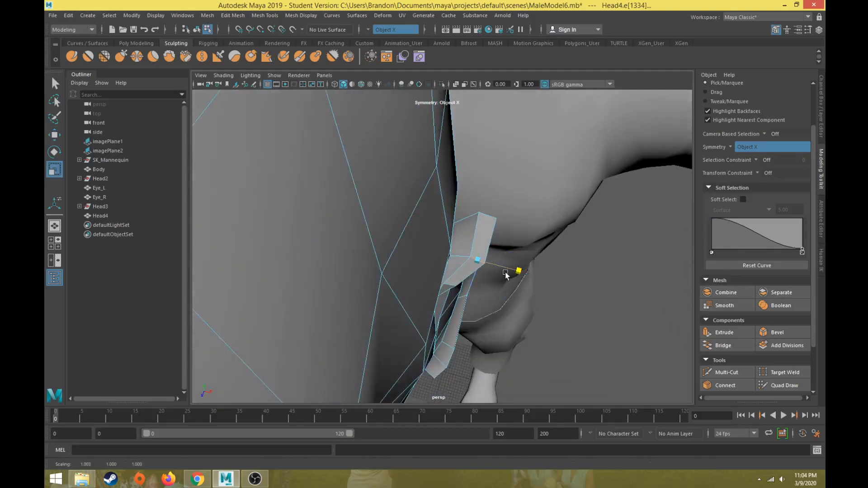
key(w)
alt+drag(441, 270, 359, 203)
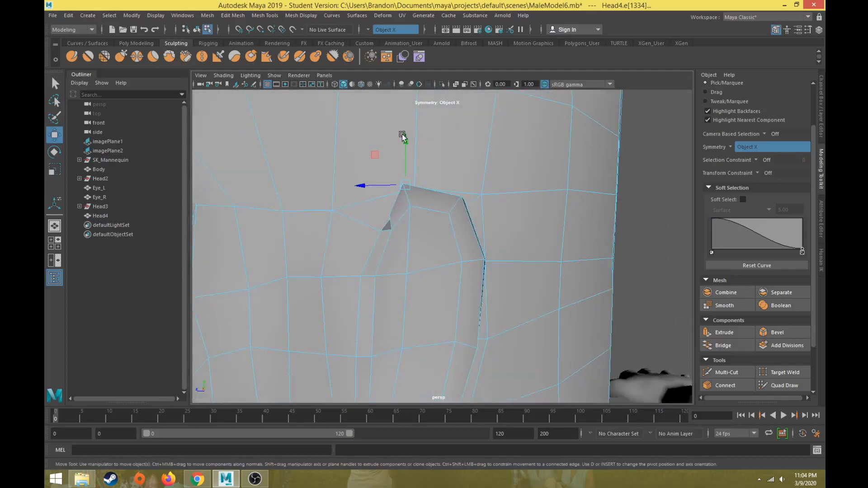
drag(373, 158, 436, 219)
Move the inner top-centre vertex of the ear to shape the inside of the upper rim
right_drag(436, 218, 453, 205)
click(443, 201)
click(439, 208)
alt+drag(436, 210, 470, 156)
middle_drag(470, 158, 478, 164)
alt+drag(476, 165, 427, 282)
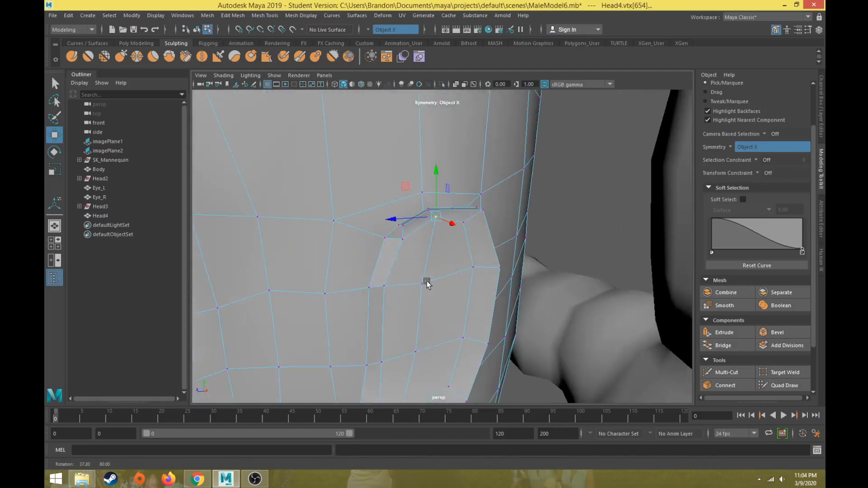
Move the inner upper rear vertex of the ear sideways relative to the head
click(467, 225)
alt+drag(467, 234, 359, 250)
middle_drag(359, 250, 368, 229)
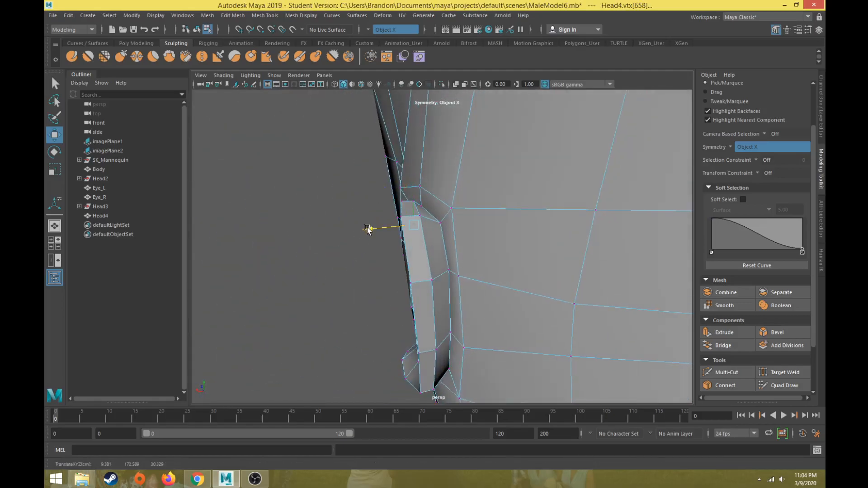
drag(354, 231, 356, 231)
Move an edge on the upper rear rim of the ear to adjust its thickness
alt+drag(365, 232, 381, 286)
right_drag(415, 223, 414, 198)
click(415, 239)
drag(370, 273, 373, 271)
Adjust the ear's rim vertices, undoing the first attempt, and reposition the inner vertex at the bottom of the ear
alt+drag(373, 271, 480, 274)
right_drag(471, 270, 435, 222)
click(483, 260)
key(ctrl+z)
click(478, 263)
alt+drag(478, 264, 485, 306)
alt+drag(462, 315, 466, 308)
alt+middle_drag(477, 317, 381, 212)
alt+drag(374, 197, 500, 226)
click(427, 350)
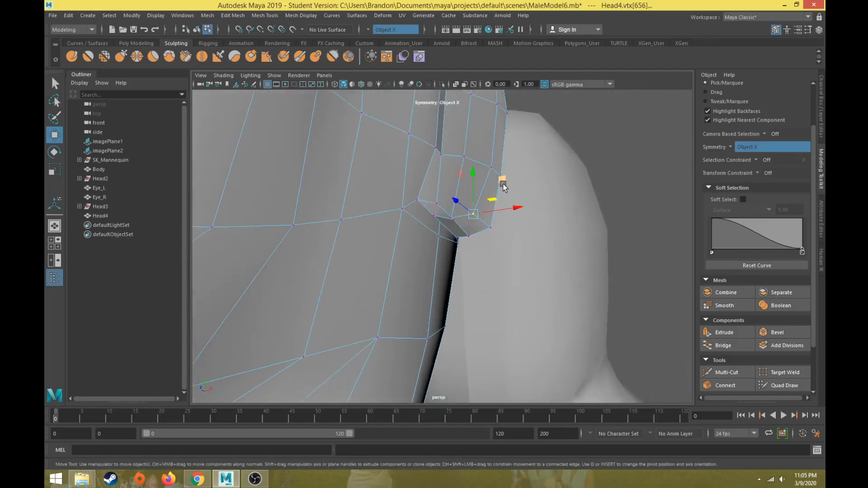
Move the vertex at the lower rear of the ear slightly outward and upward
alt+drag(512, 180, 337, 252)
click(349, 326)
click(407, 249)
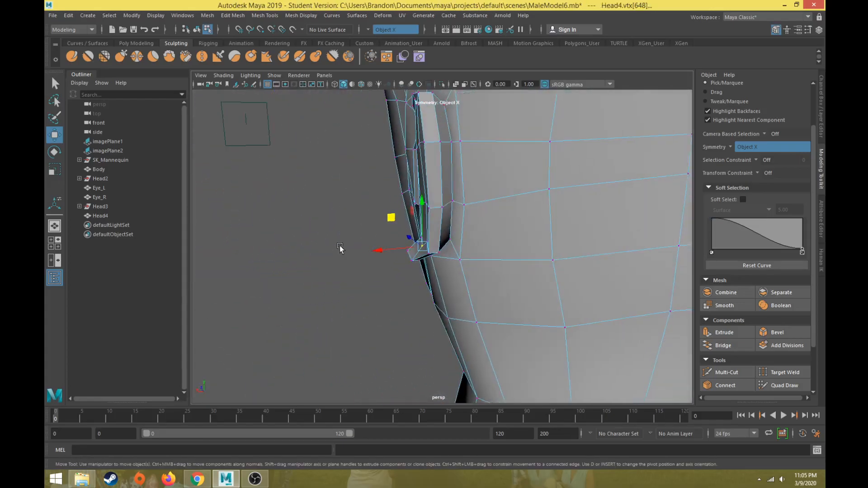
drag(396, 224, 390, 218)
Move an edge at the lower front of the ear's rim to reshape the bottom of the ear
alt+drag(389, 273, 558, 248)
click(433, 232)
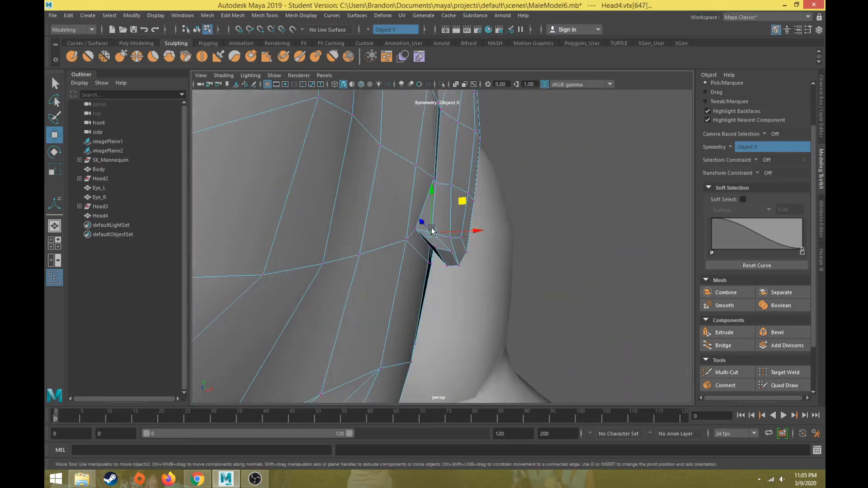
alt+drag(466, 199, 416, 193)
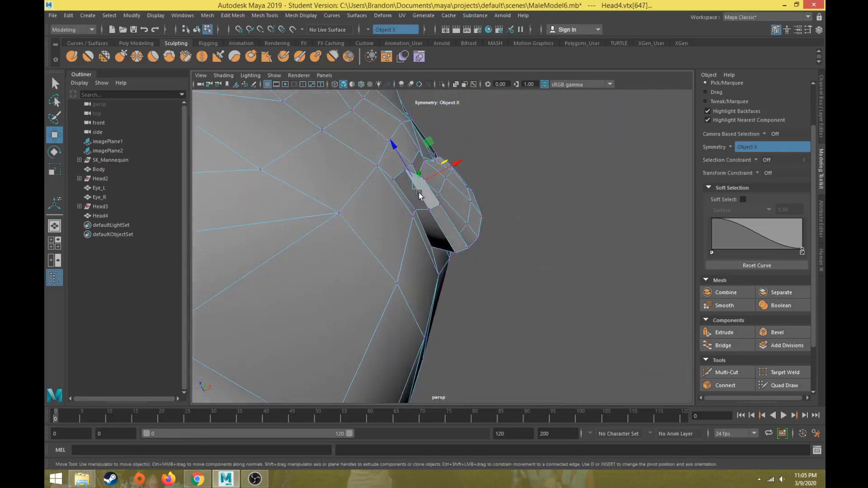
right_drag(435, 210, 435, 185)
click(449, 166)
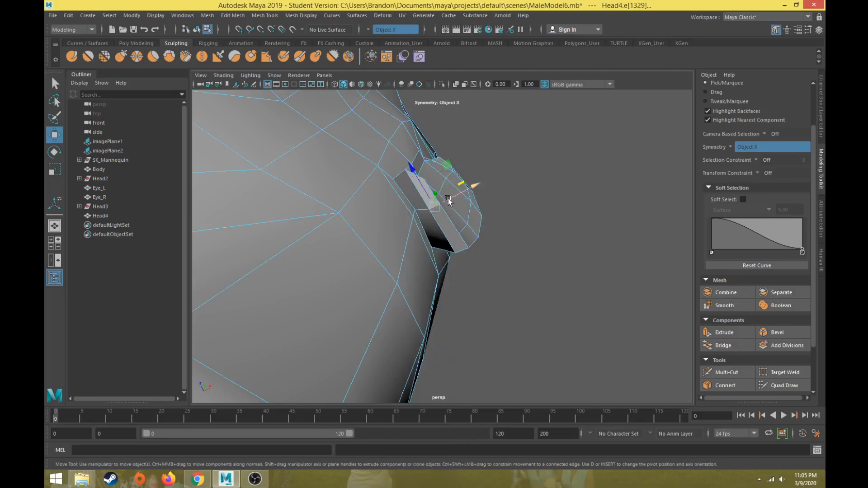
drag(451, 167, 445, 177)
alt+drag(423, 216, 452, 222)
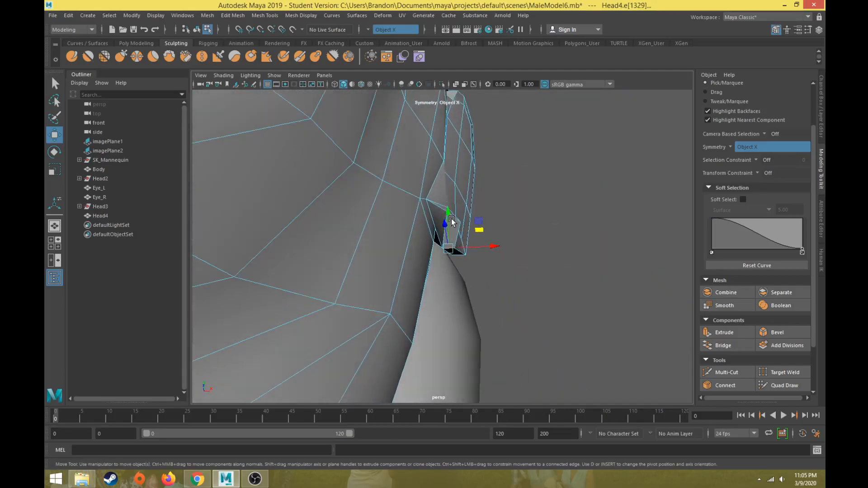
Reposition a vertex at the bottom of the ear
right_drag(456, 221, 422, 216)
click(462, 223)
alt+drag(441, 199, 444, 303)
drag(487, 341, 485, 355)
Adjust the rim edges along the underside of the earlobe
right_drag(444, 222, 444, 201)
click(453, 330)
click(447, 330)
alt+drag(445, 330, 445, 215)
drag(484, 119, 380, 332)
key(e)
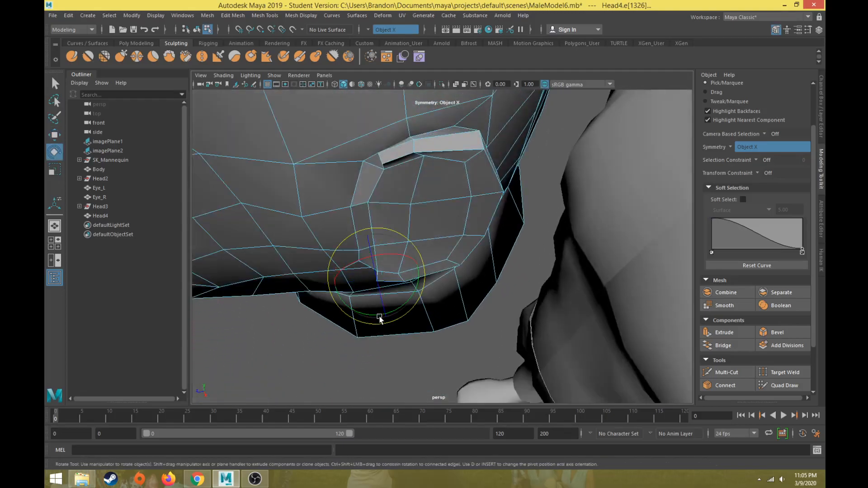
alt+drag(398, 304, 390, 230)
key(q)
click(396, 259)
key(w)
Move a vertex on the underside of the earlobe to even out the lower rim
right_drag(374, 267, 372, 230)
click(394, 247)
drag(359, 218, 398, 310)
scroll(436, 242, up, 5)
alt+drag(431, 274, 420, 246)
Set the transform constraint to Edge Slide and slide the inner bottom vertex of the ear toward the outer rim
click(423, 250)
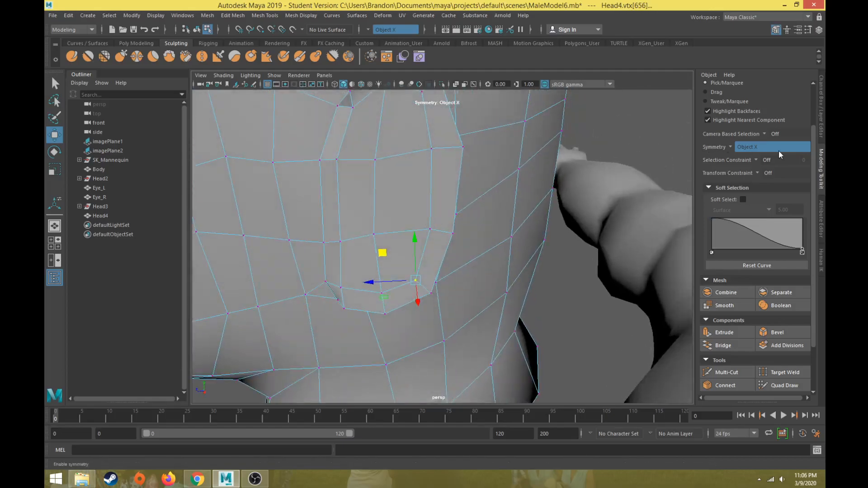
click(757, 173)
click(767, 189)
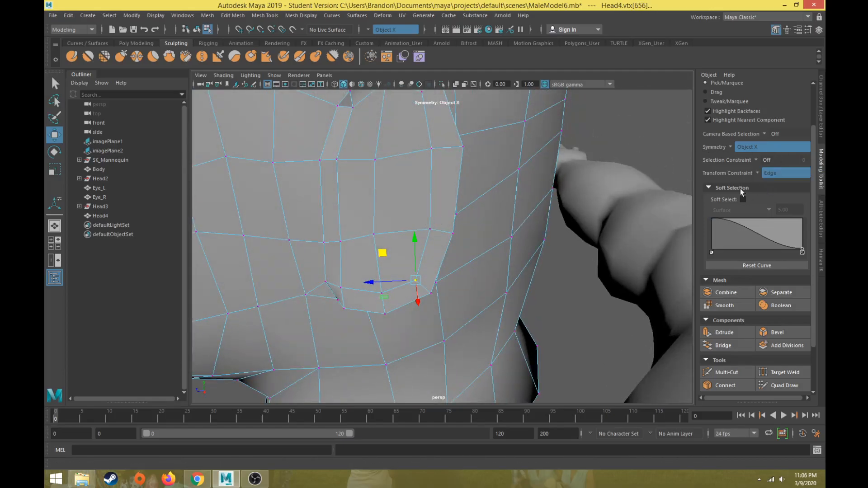
alt+drag(383, 257, 388, 267)
click(380, 312)
key(q)
click(382, 309)
key(w)
drag(351, 281, 353, 296)
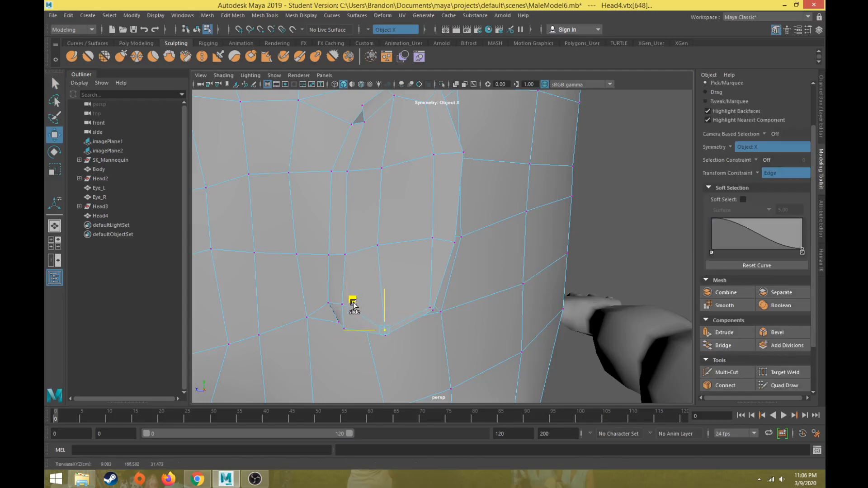
Slide the inner lower front vertex and the inner rear vertices of the ear along their edges toward the outer rim
click(340, 304)
drag(344, 264, 342, 274)
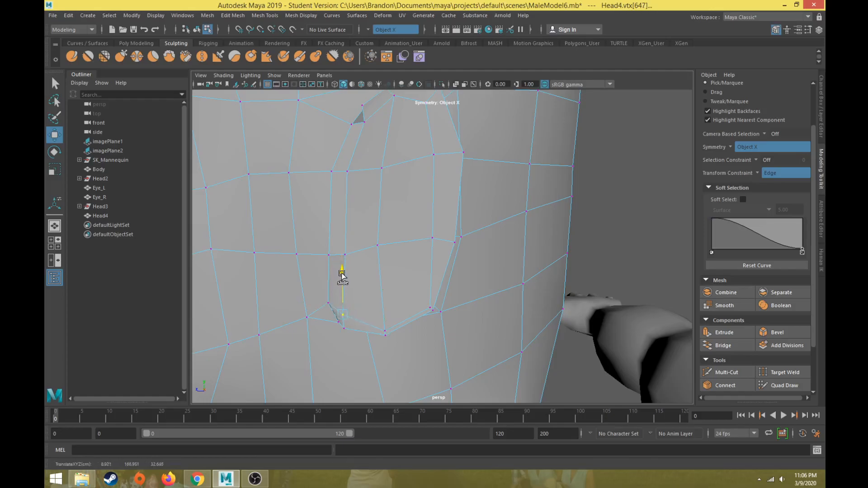
click(432, 243)
click(435, 153)
alt+middle_drag(435, 156, 426, 180)
drag(394, 151, 412, 147)
Slide the inner vertices along the top of the ear toward the outer rim
click(421, 122)
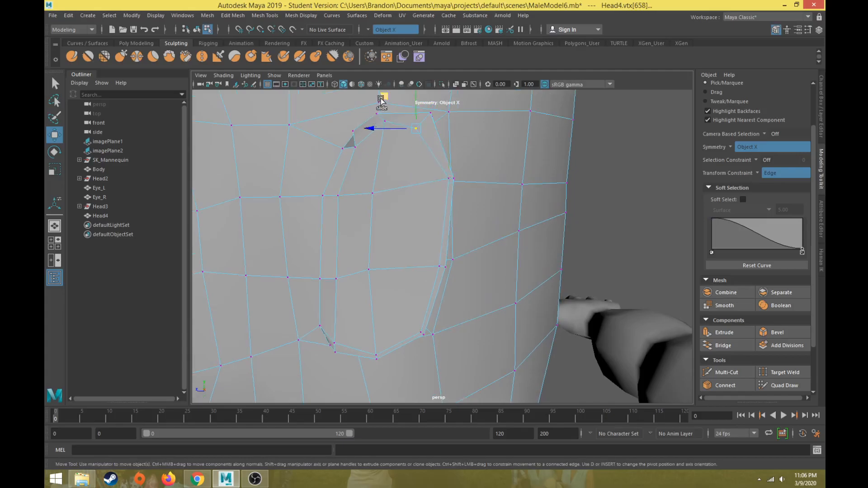
click(377, 112)
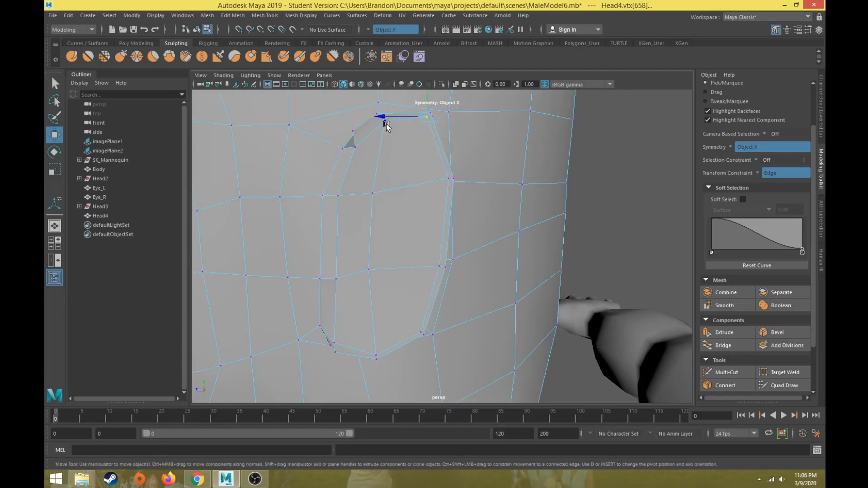
click(347, 93)
alt+middle_drag(361, 116, 368, 152)
click(392, 154)
drag(358, 125, 365, 157)
Slide the two vertices at the upper front of the ear's rim slightly along their edges
click(375, 156)
drag(359, 122, 357, 129)
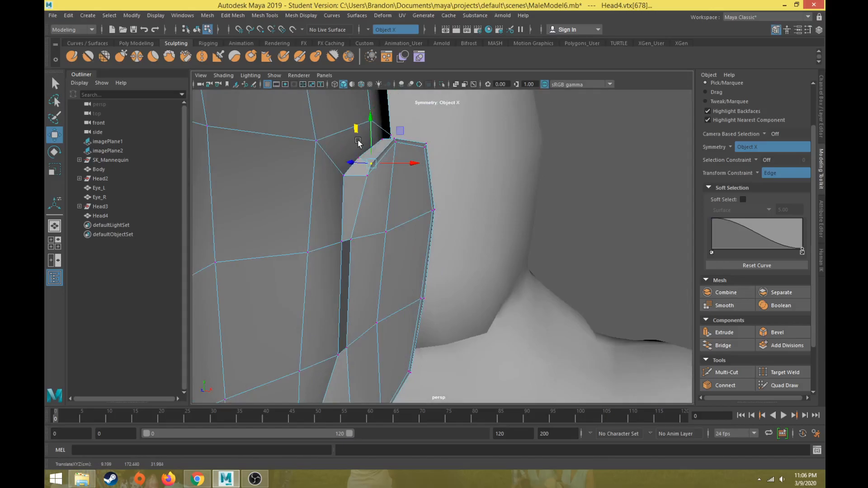
click(358, 159)
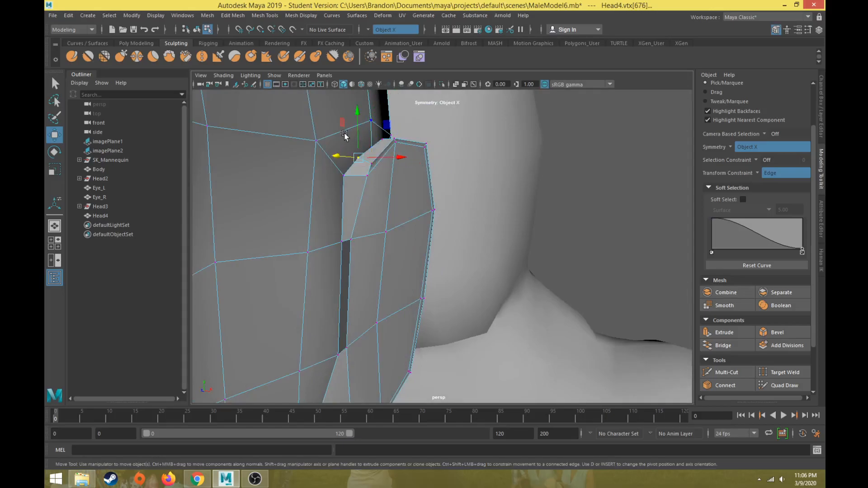
drag(344, 134, 345, 135)
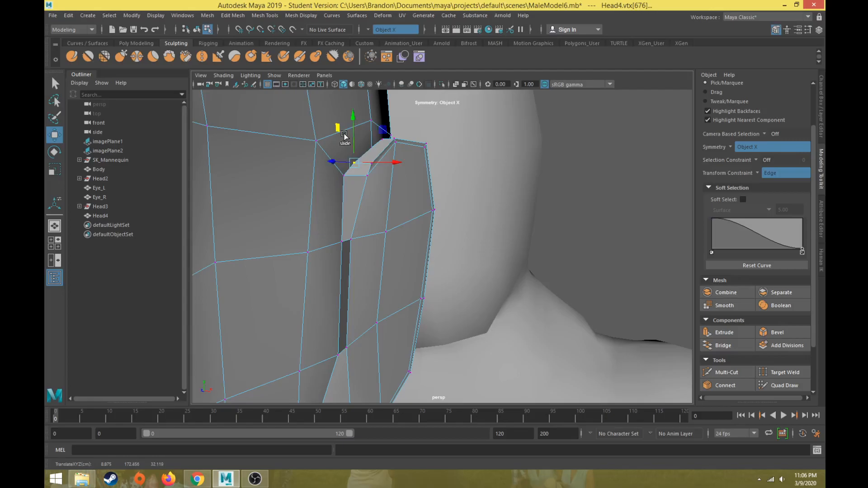
Turn the transform constraint off and reposition a vertex at the top of the ear's rim
scroll(304, 171, down, 5)
click(759, 174)
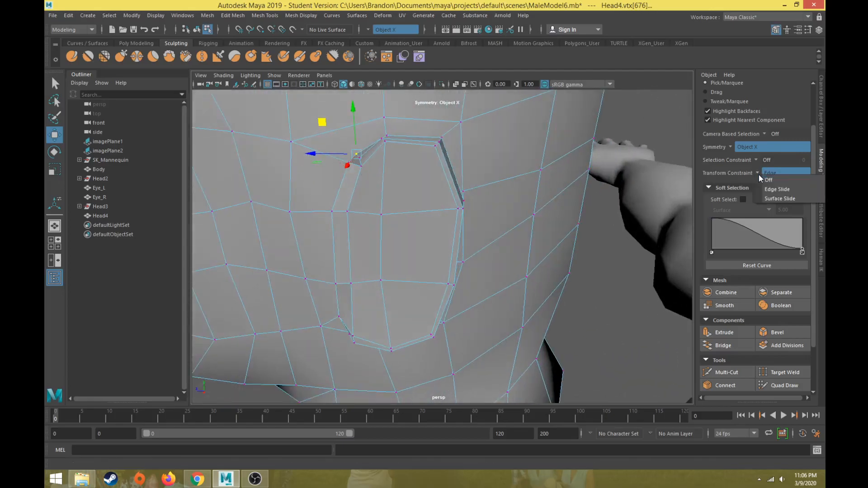
click(769, 179)
alt+drag(480, 178, 468, 141)
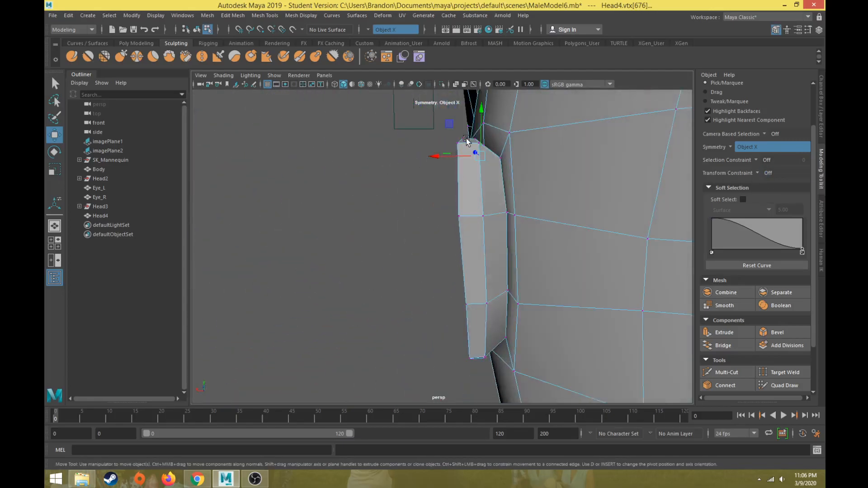
click(455, 146)
click(405, 182)
click(459, 141)
alt+drag(424, 155, 629, 157)
drag(445, 115, 443, 117)
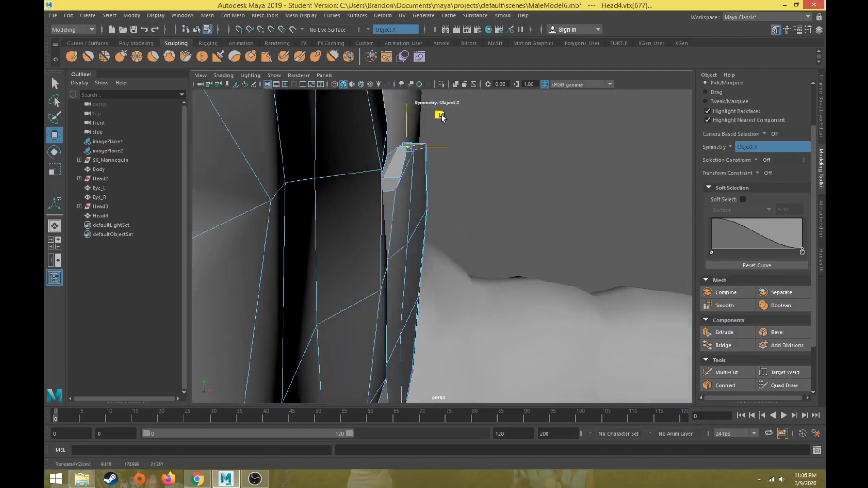
Move the neighboring vertex at the top rear of the ear's rim
click(465, 135)
click(428, 144)
alt+drag(451, 149, 253, 152)
drag(425, 111, 433, 112)
Adjust the vertices on the ear's outer rear rim, moving the lower one closer to the head
click(459, 230)
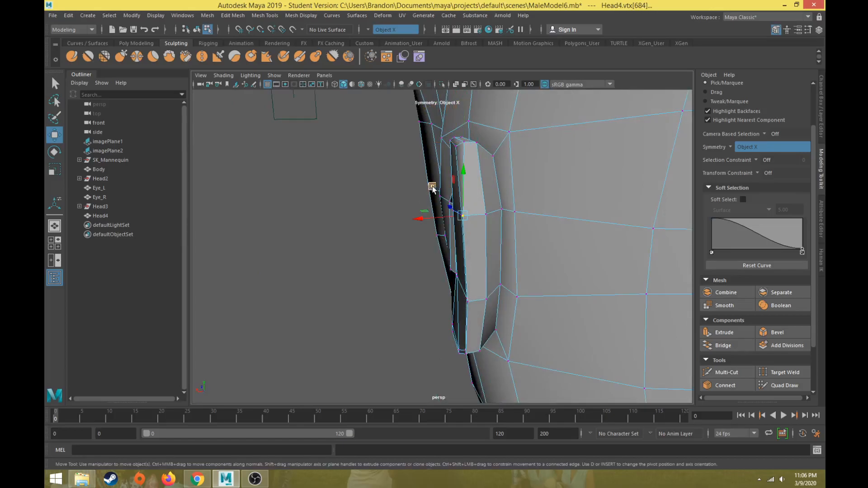
alt+drag(441, 188, 463, 201)
alt+drag(444, 322, 418, 359)
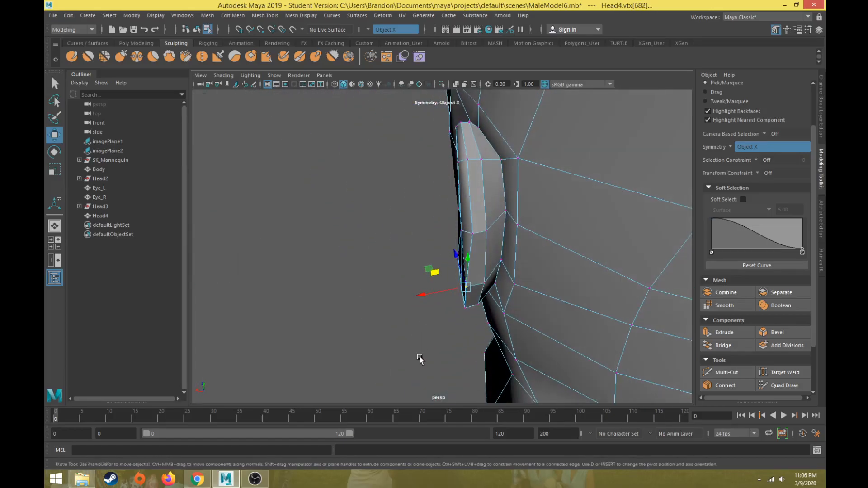
alt+drag(421, 281, 425, 276)
drag(431, 243, 438, 247)
Refine the vertices along the lower rear and bottom rim of the ear
alt+drag(442, 257, 468, 197)
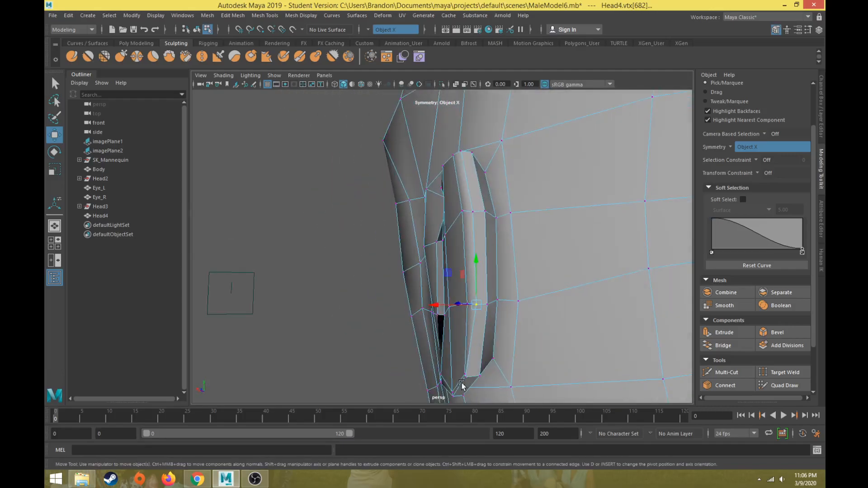
alt+middle_drag(445, 370, 432, 253)
alt+drag(428, 236, 431, 194)
click(453, 320)
alt+drag(447, 323, 491, 322)
mouse_move(383, 264)
alt+mouse_down()
mouse_move(380, 271)
mouse_move(398, 248)
mouse_move(385, 280)
alt+mouse_up()
click(382, 264)
alt+drag(415, 240, 377, 232)
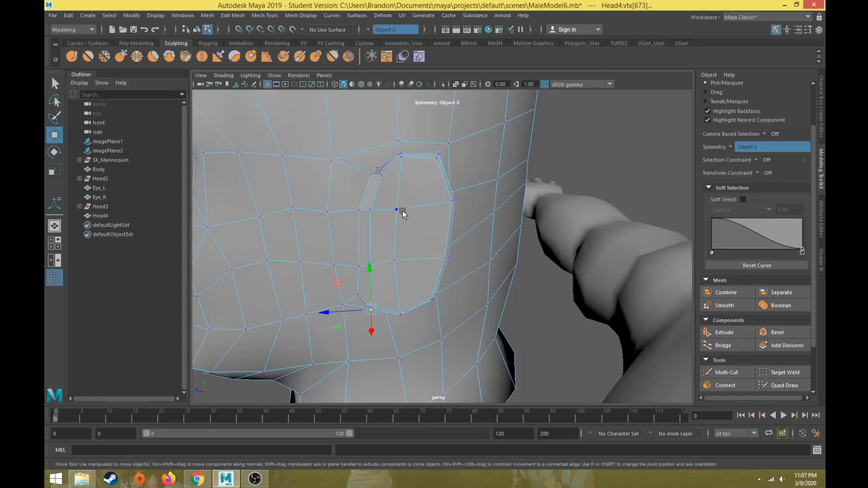
Select all the flat inner faces of the ear and extrude them with an offset of 0.4
right_drag(394, 194, 395, 208)
click(436, 183)
shift+click(411, 241)
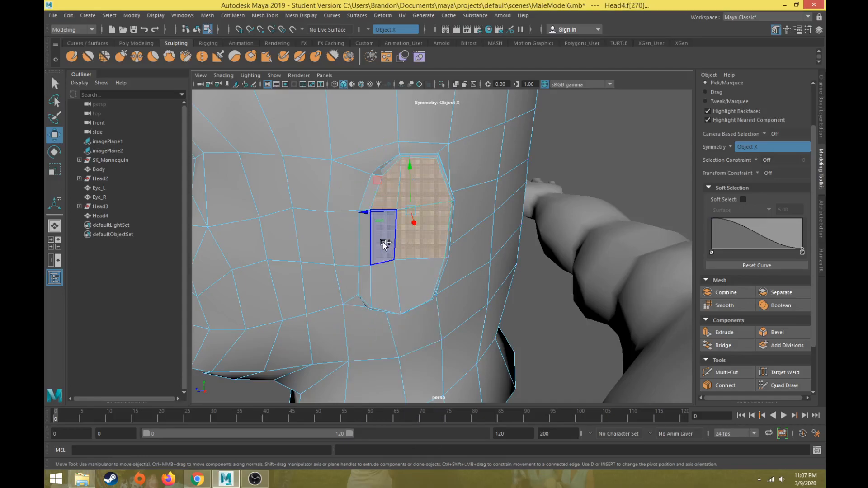
shift+click(389, 284)
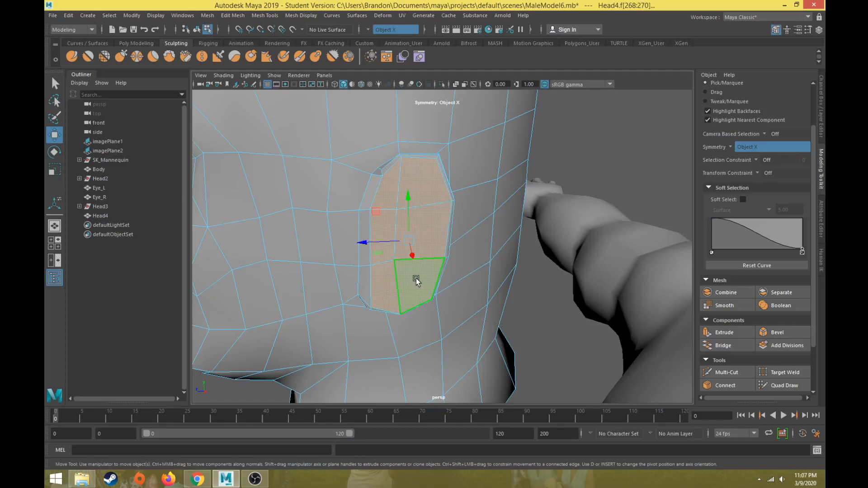
alt+drag(395, 245, 383, 203)
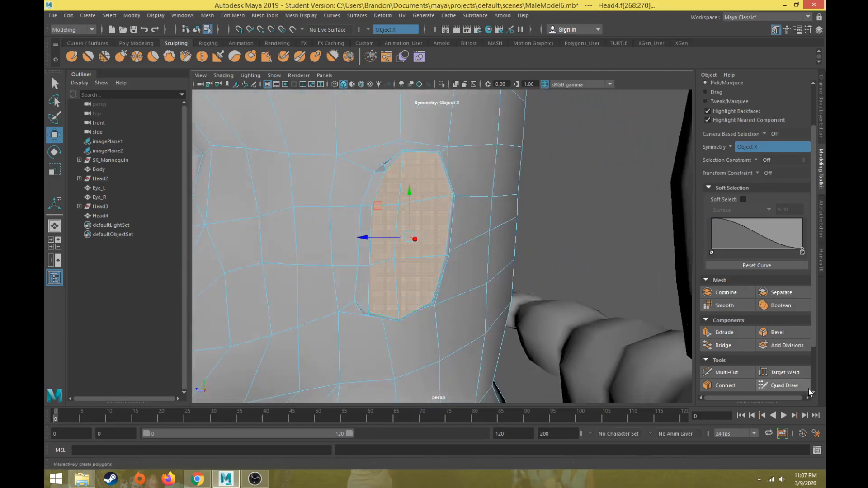
click(732, 333)
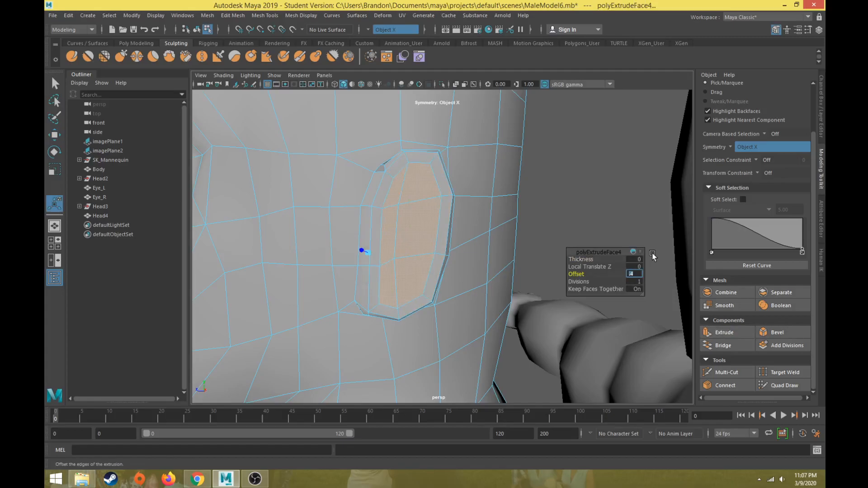
alt+drag(426, 194, 388, 186)
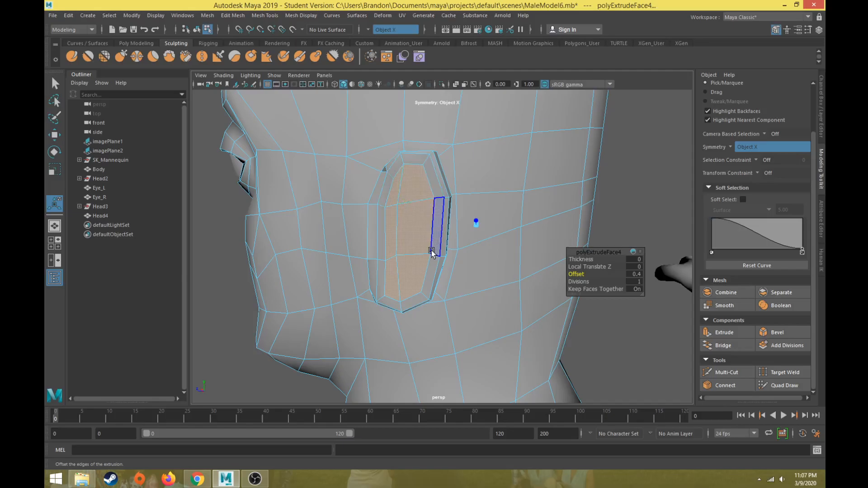
Extrude the inner ear faces again and push them inward toward the head to form a recess
alt+drag(438, 211, 398, 315)
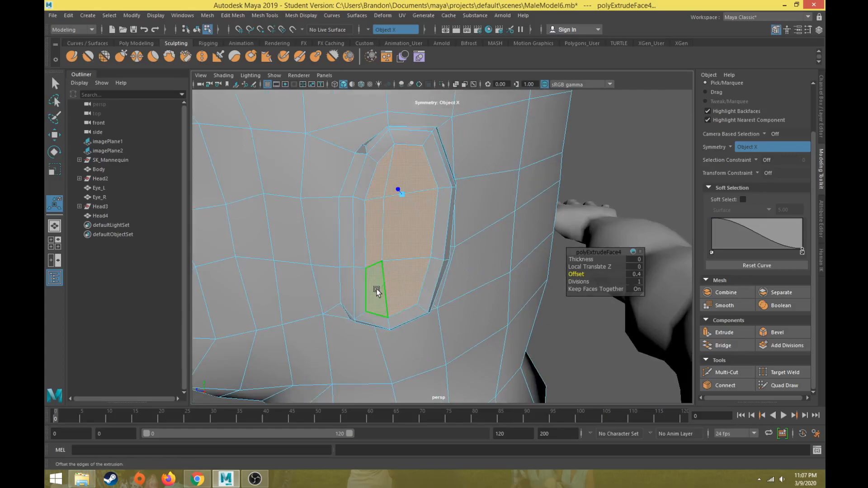
alt+drag(375, 250, 372, 281)
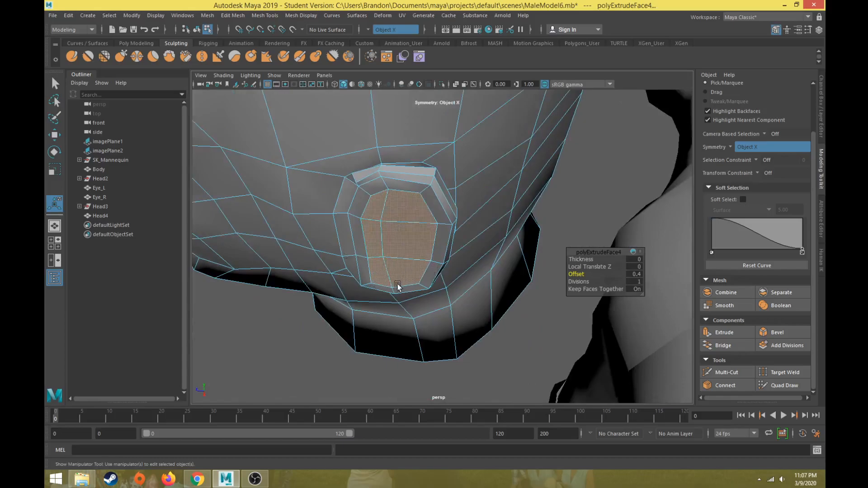
alt+drag(354, 232, 463, 213)
click(731, 335)
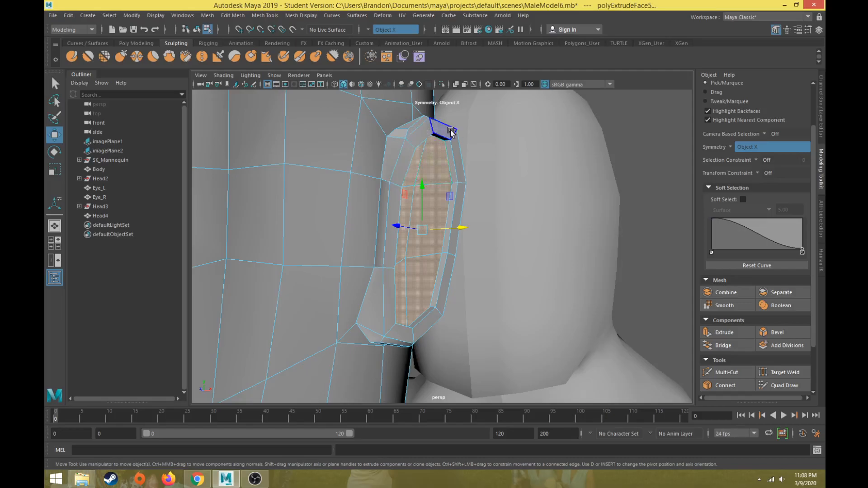
alt+drag(452, 290, 351, 285)
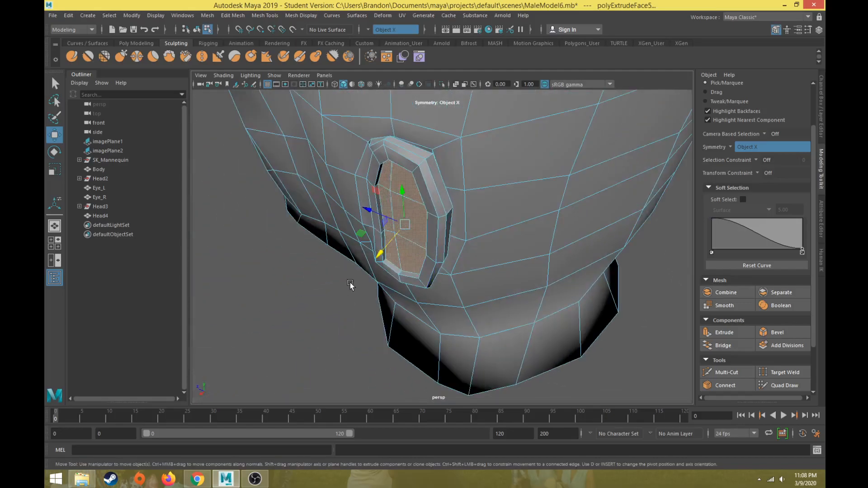
Move the vertex in the lower front of the ear recess to reshape the corner face
scroll(362, 273, up, 3)
alt+middle_drag(362, 273, 480, 255)
mouse_move(481, 255)
alt+mouse_down()
mouse_move(502, 221)
mouse_move(471, 235)
mouse_move(470, 250)
alt+mouse_up()
click(463, 240)
right_drag(464, 223, 422, 223)
click(455, 249)
middle_drag(427, 219, 441, 235)
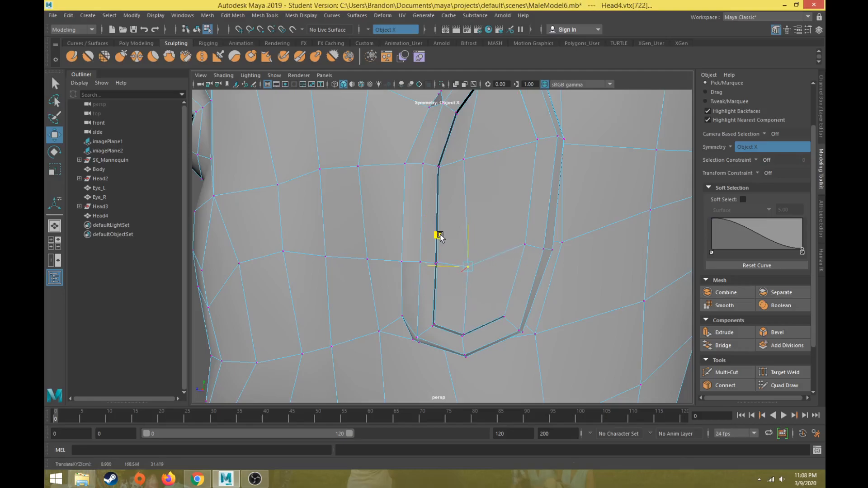
Extrude the lower front face of the ear recess, scale it down and angle it inward for the ear canal
alt+drag(442, 235, 422, 250)
right_drag(464, 217, 463, 247)
alt+drag(478, 301, 513, 313)
click(720, 332)
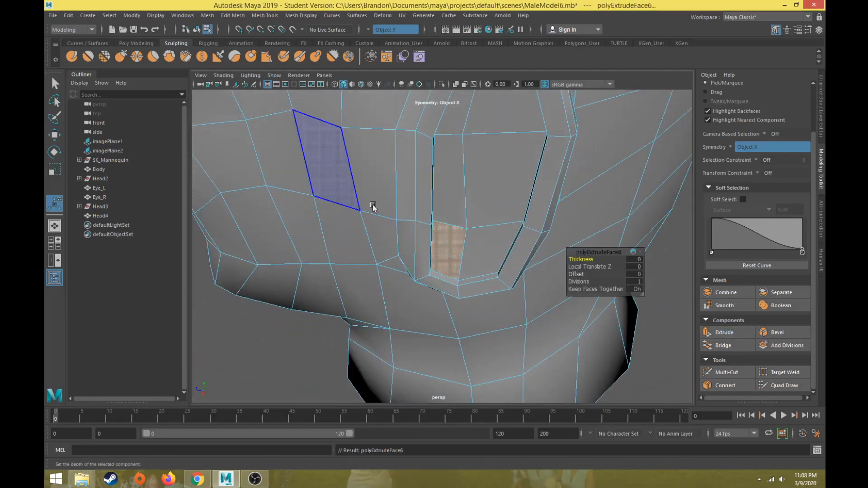
key(r)
drag(445, 251, 449, 247)
key(e)
key(w)
key(e)
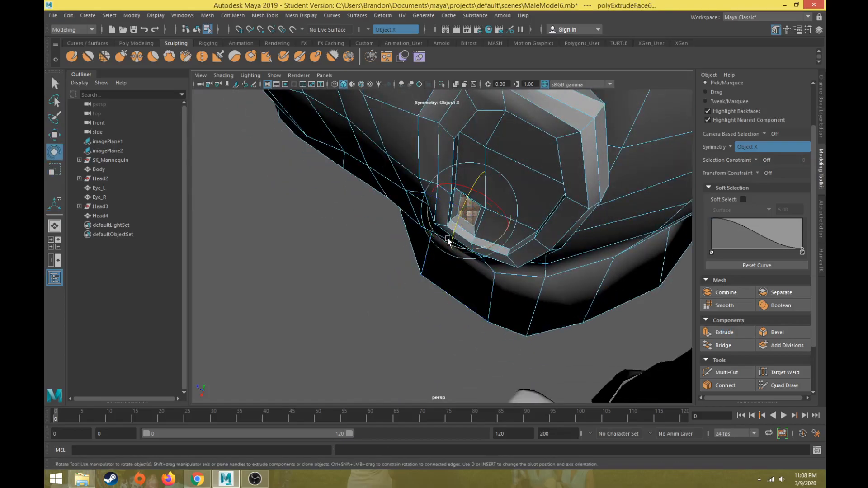
Extrude the ear canal face again, move the new face deeper into the head and adjust its scale and rotation
click(731, 334)
alt+drag(584, 312, 433, 268)
key(w)
middle_drag(412, 222, 408, 214)
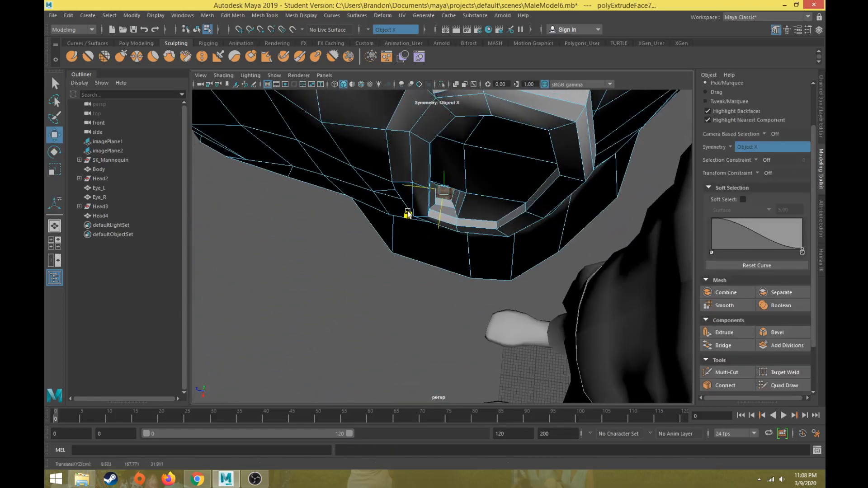
key(e)
key(r)
alt+drag(413, 205, 412, 152)
drag(445, 235, 445, 239)
key(e)
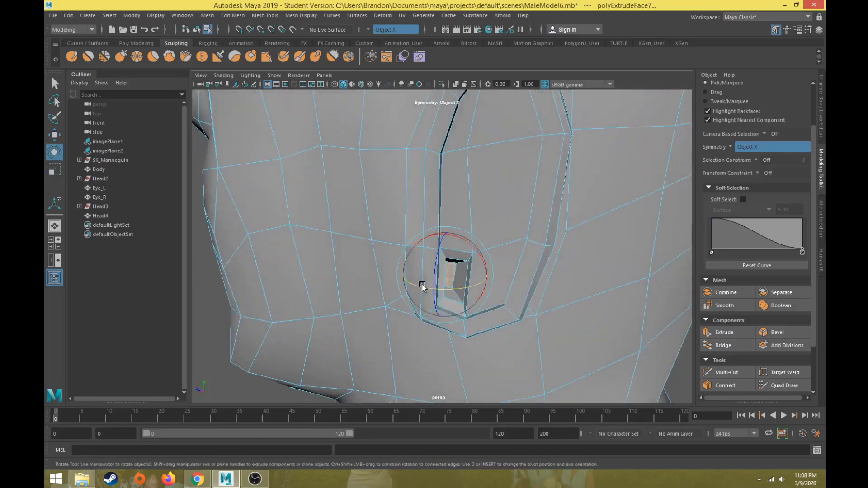
alt+drag(458, 286, 448, 210)
scroll(446, 275, down, 5)
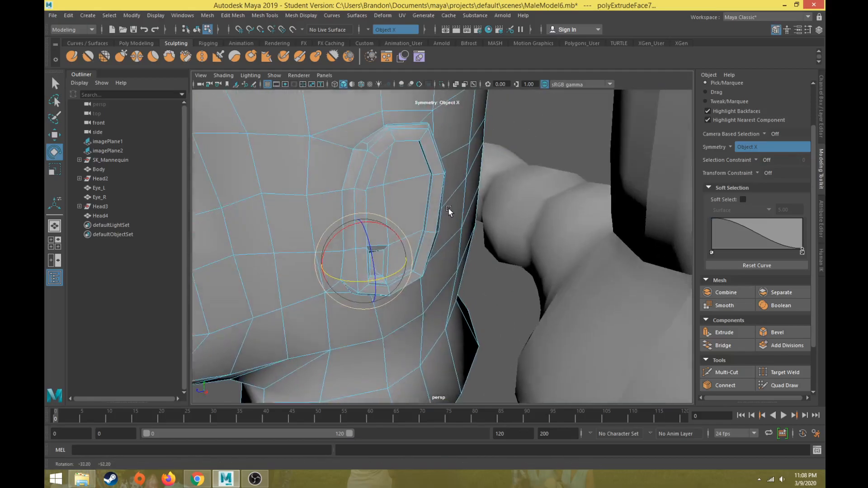
scroll(427, 243, up, 5)
alt+drag(428, 243, 520, 138)
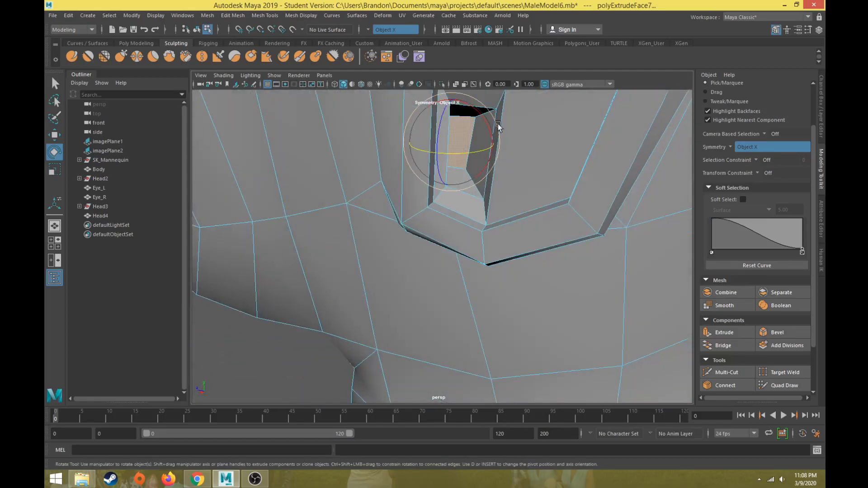
key(w)
alt+drag(464, 131, 443, 217)
key(e)
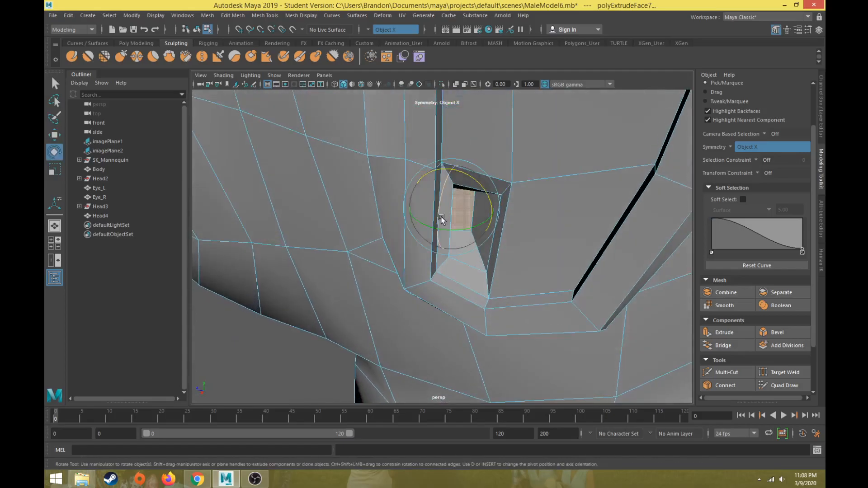
Extrude the ear canal's end face once more, then move, rotate and scale it to continue the canal inward
click(723, 334)
key(w)
drag(413, 220, 382, 180)
key(r)
key(e)
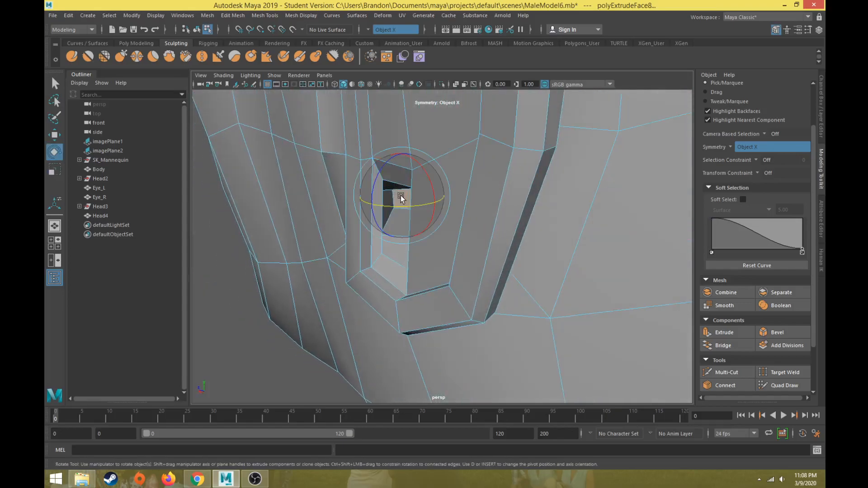
key(r)
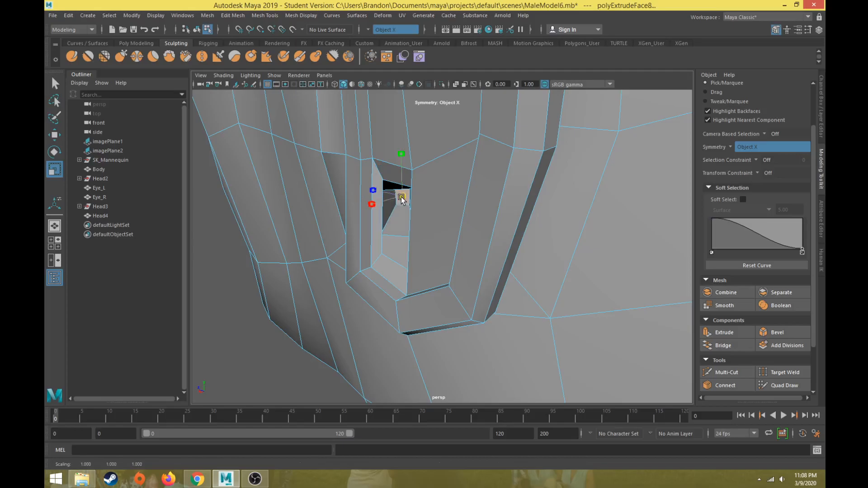
key(e)
key(w)
drag(380, 160, 366, 168)
Move the vertex at the lower front edge of the ear canal opening to reshape the opening
scroll(378, 180, down, 7)
mouse_move(392, 228)
alt+mouse_down()
mouse_move(430, 239)
mouse_move(436, 225)
mouse_move(406, 236)
mouse_move(454, 237)
mouse_move(412, 295)
mouse_move(444, 261)
mouse_move(408, 270)
mouse_move(384, 241)
mouse_move(401, 230)
alt+mouse_up()
right_drag(402, 229, 384, 201)
click(384, 265)
alt+drag(384, 265, 407, 279)
middle_drag(360, 276, 355, 277)
Extrude the front wall face beside the ear canal opening and position the new face over the canal
right_drag(407, 222, 408, 248)
click(410, 278)
alt+drag(408, 275, 440, 274)
scroll(437, 272, up, 3)
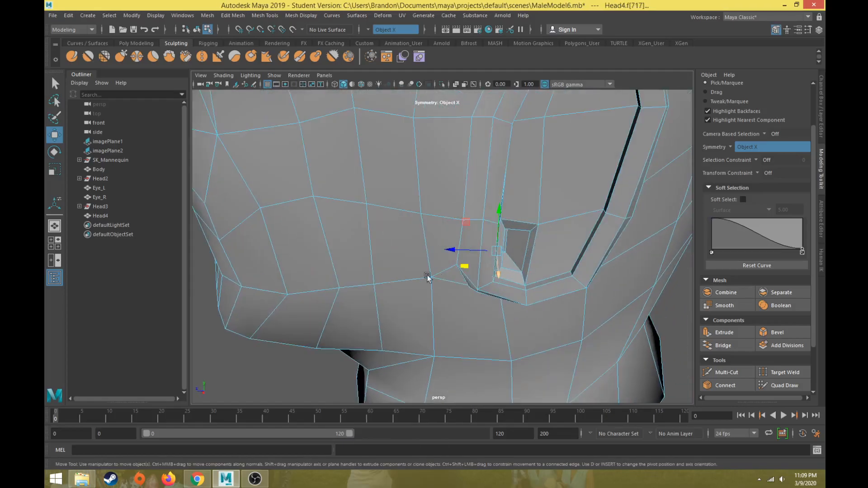
alt+middle_drag(434, 274, 374, 282)
alt+drag(483, 288, 470, 246)
click(738, 336)
key(w)
drag(390, 195, 397, 239)
key(r)
key(w)
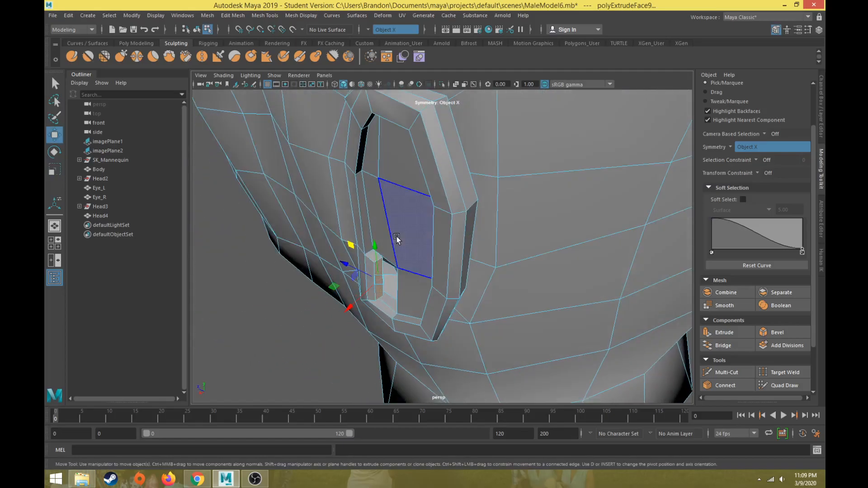
alt+drag(428, 277, 373, 301)
drag(333, 320, 427, 326)
key(r)
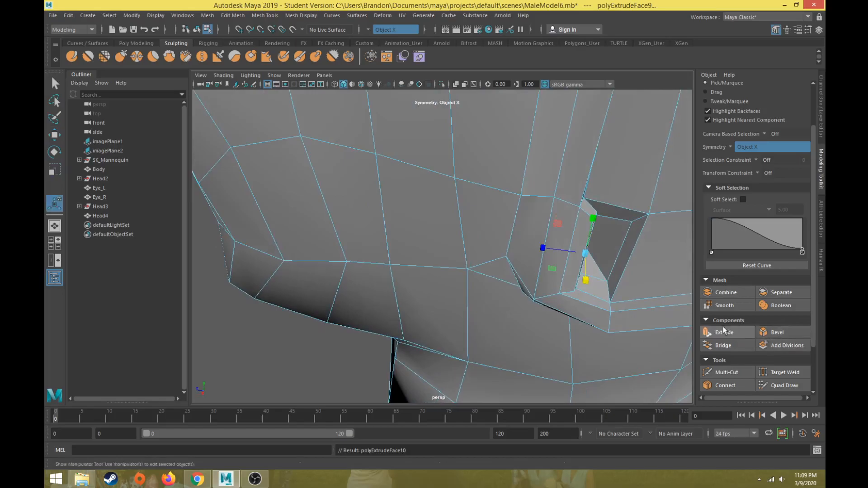
Extrude the small flap face in front of the ear canal again, then move, scale and rotate it
click(724, 333)
alt+drag(585, 265, 569, 258)
key(w)
drag(442, 253, 454, 259)
key(r)
drag(493, 211, 491, 235)
mouse_move(490, 236)
alt+mouse_down()
mouse_move(523, 227)
mouse_move(450, 264)
mouse_move(484, 229)
alt+mouse_up()
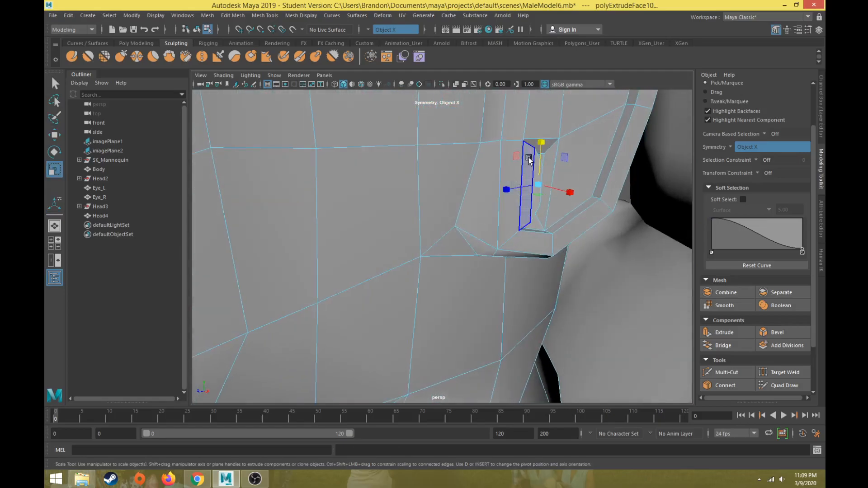
alt+drag(530, 177, 487, 240)
alt+drag(427, 250, 361, 253)
key(e)
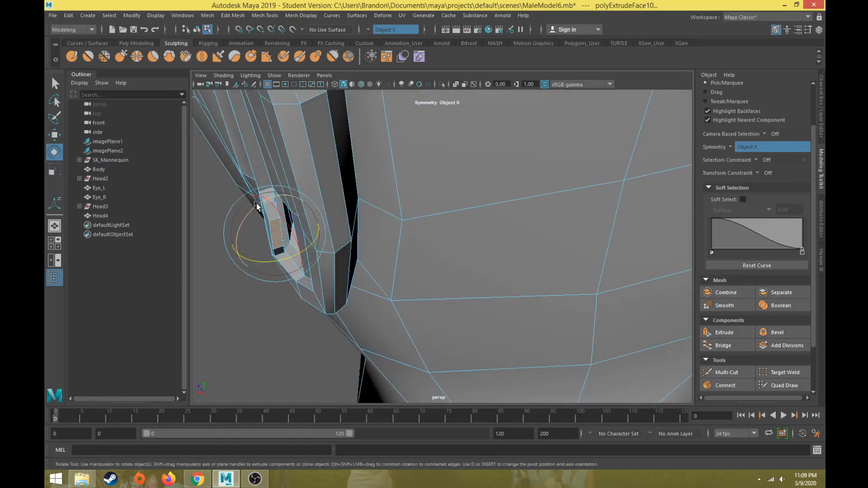
alt+drag(253, 206, 319, 195)
alt+drag(458, 129, 436, 215)
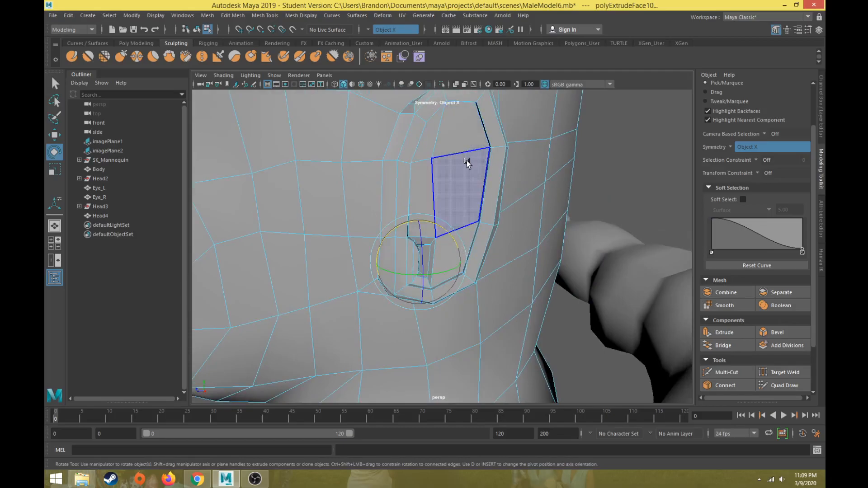
Select the flat inner ear faces around the canal and extrude them with an offset of 0.2
right_drag(454, 156, 456, 169)
click(454, 134)
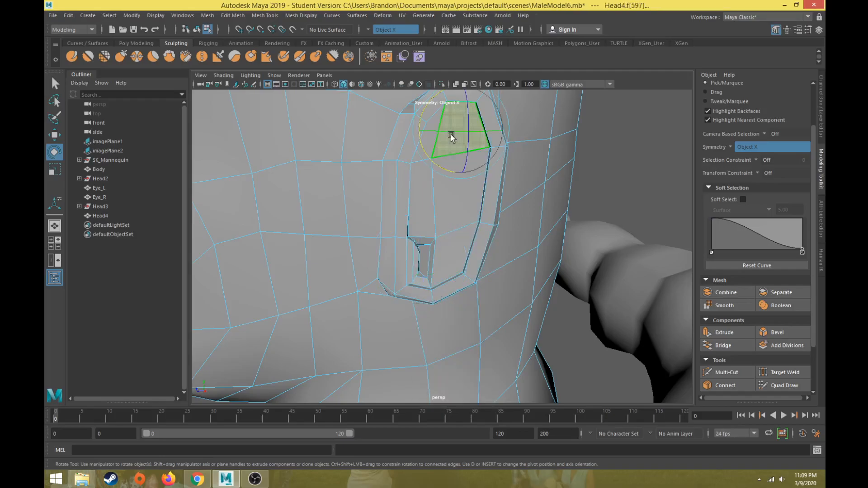
key(q)
shift+click(422, 150)
shift+click(427, 178)
shift+click(463, 189)
alt+drag(458, 237, 443, 222)
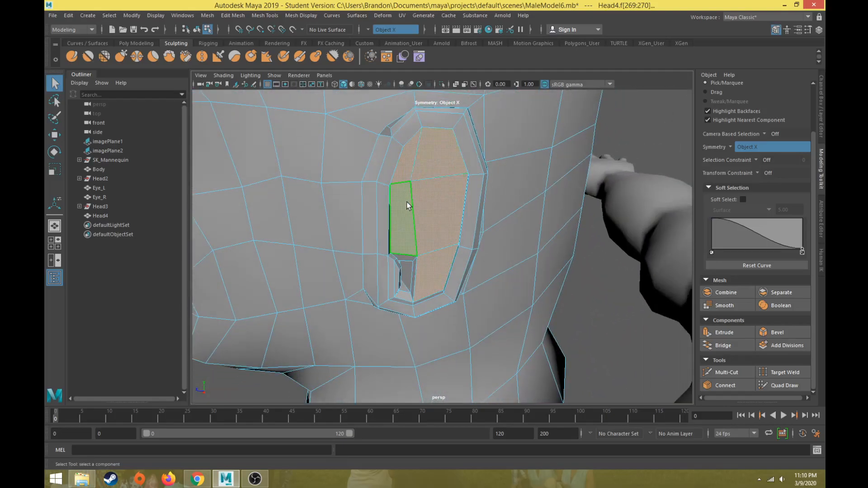
click(725, 332)
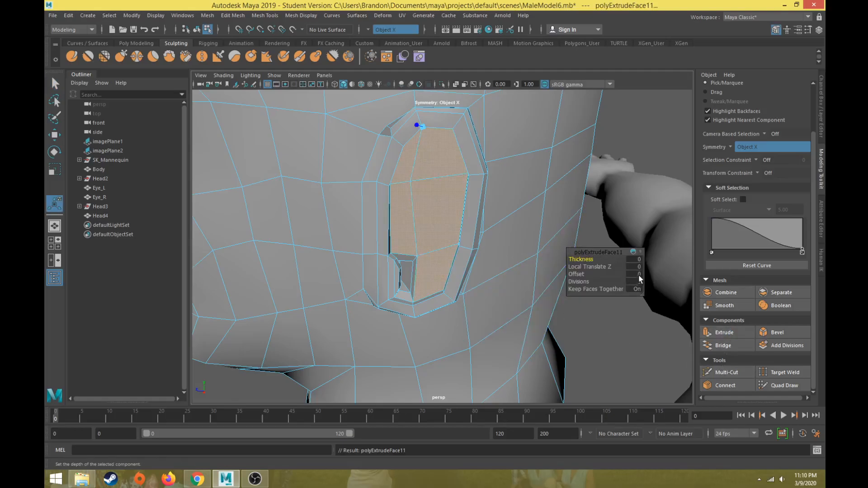
text(.5)
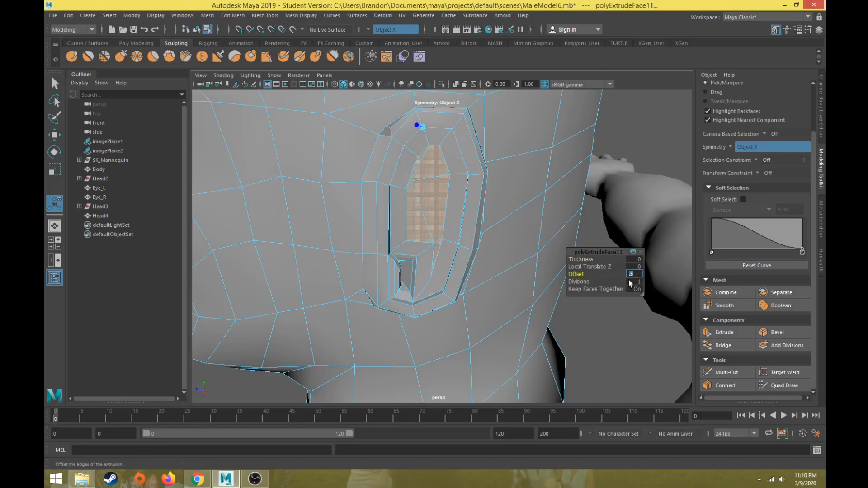
text(2)
key(Return)
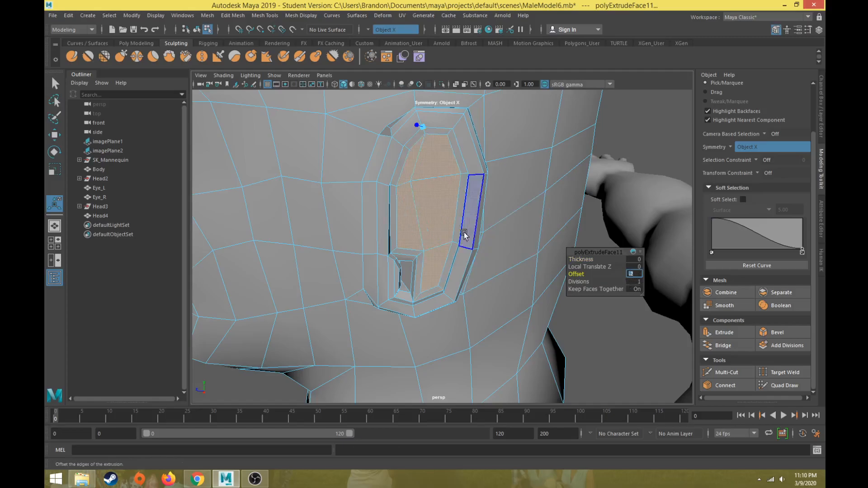
Select vertices on the newly inset inner ear loop and move the lower back one to shape the bowl
right_drag(413, 194, 388, 194)
click(410, 181)
key(w)
alt+drag(421, 187, 524, 200)
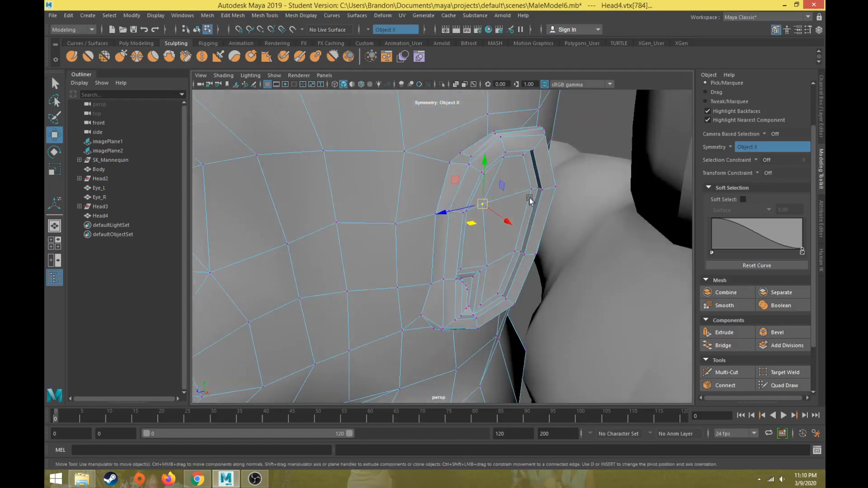
alt+drag(515, 252, 464, 291)
click(461, 299)
middle_drag(460, 302, 459, 314)
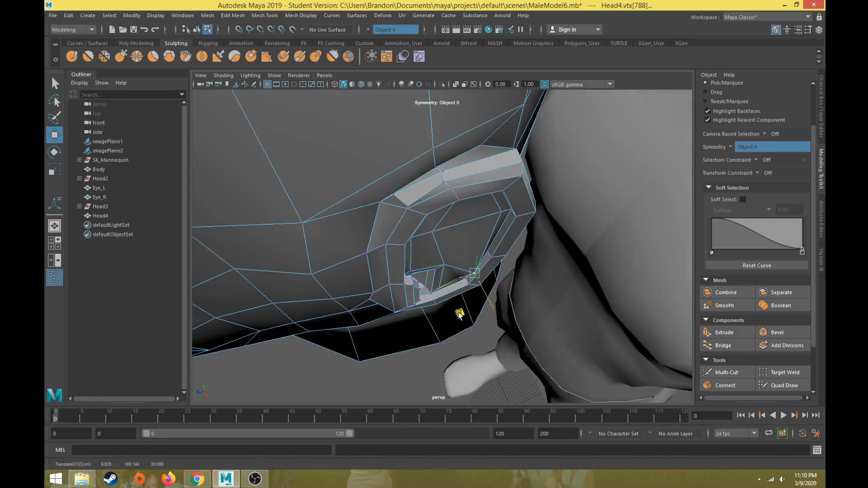
Reposition the inner ear vertices above the canal and the neighbouring vertex on the front rim
click(498, 213)
alt+drag(481, 262, 433, 270)
click(447, 236)
drag(420, 312, 425, 315)
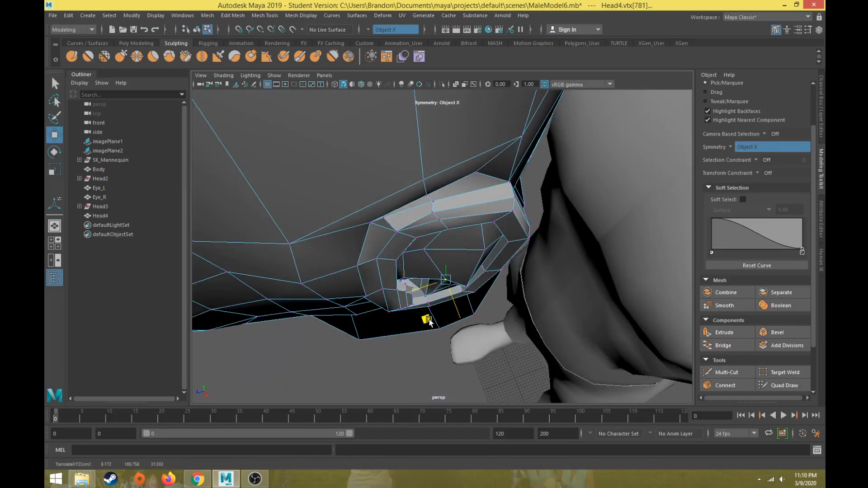
drag(403, 288, 348, 280)
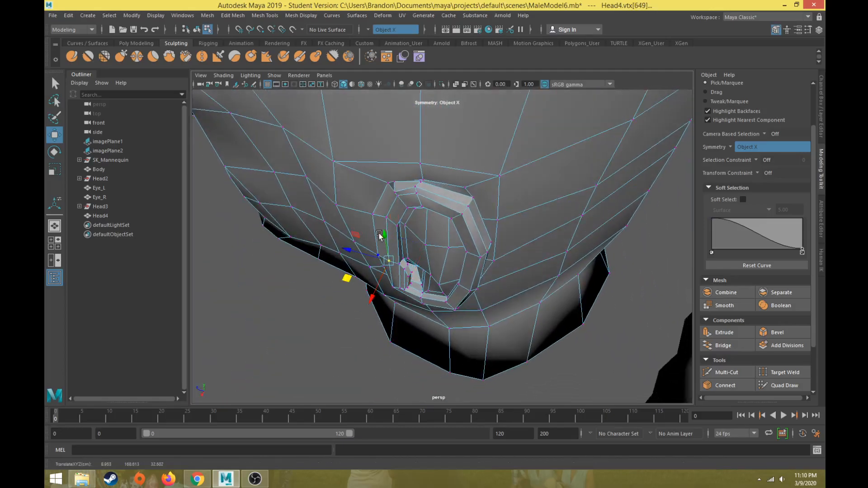
Move the middle and upper vertices of the ear's front rim to round its profile
click(385, 217)
alt+drag(341, 239, 394, 194)
alt+middle_drag(393, 194, 430, 227)
scroll(430, 227, up, 4)
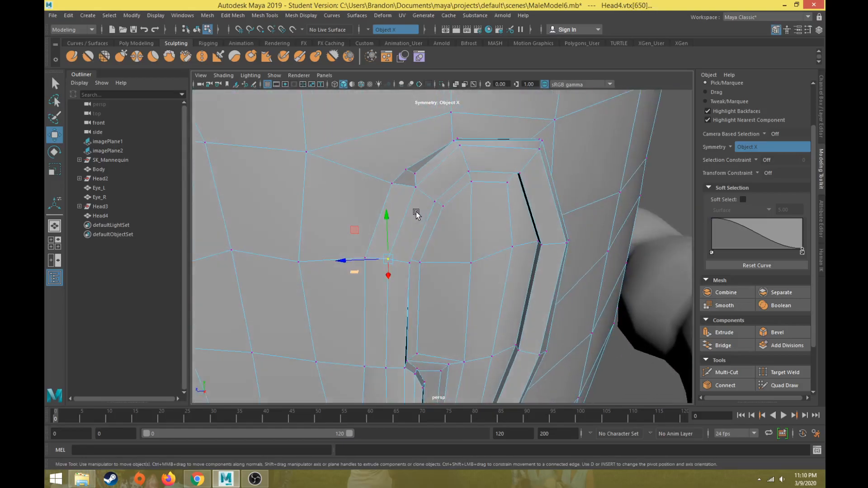
click(417, 184)
alt+drag(416, 184, 483, 182)
drag(527, 140, 441, 204)
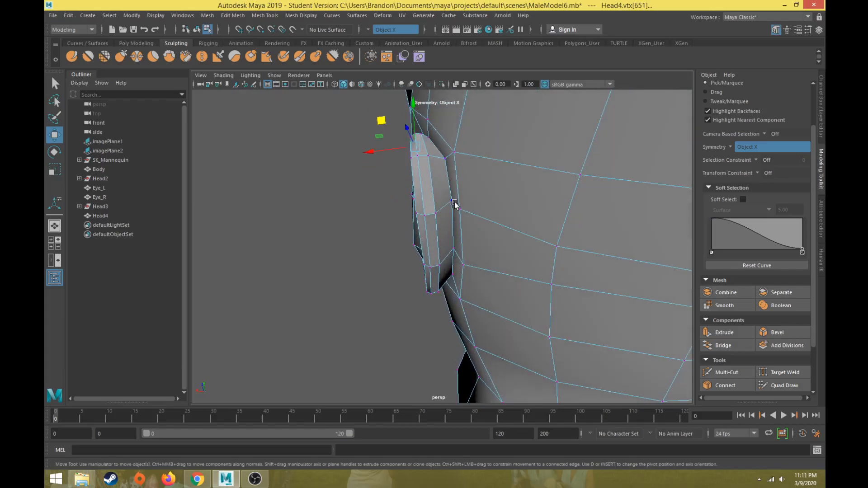
Select the edge loop around the back of the ear rim and bevel it
right_click(456, 206)
click(456, 179)
click(449, 182)
alt+drag(443, 228, 392, 224)
mouse_move(439, 193)
alt+mouse_down()
mouse_move(417, 242)
mouse_move(382, 252)
mouse_move(316, 219)
mouse_move(319, 208)
mouse_move(432, 194)
alt+mouse_up()
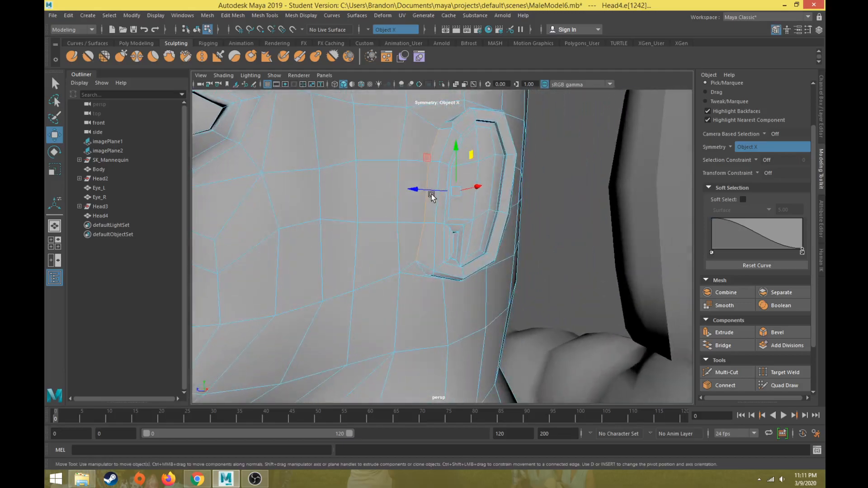
click(777, 334)
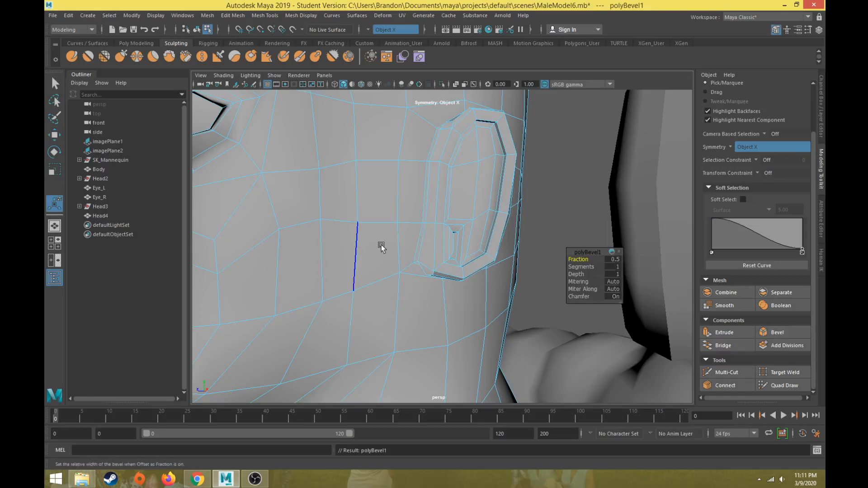
Set the transform constraint to Edge and slide the upper-middle vertex of the ear's front bevel forward
alt+drag(454, 208, 346, 230)
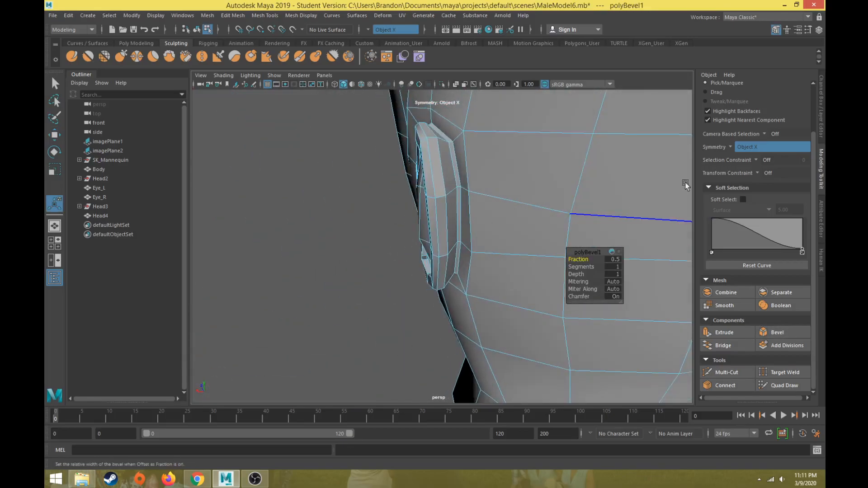
click(764, 174)
click(769, 181)
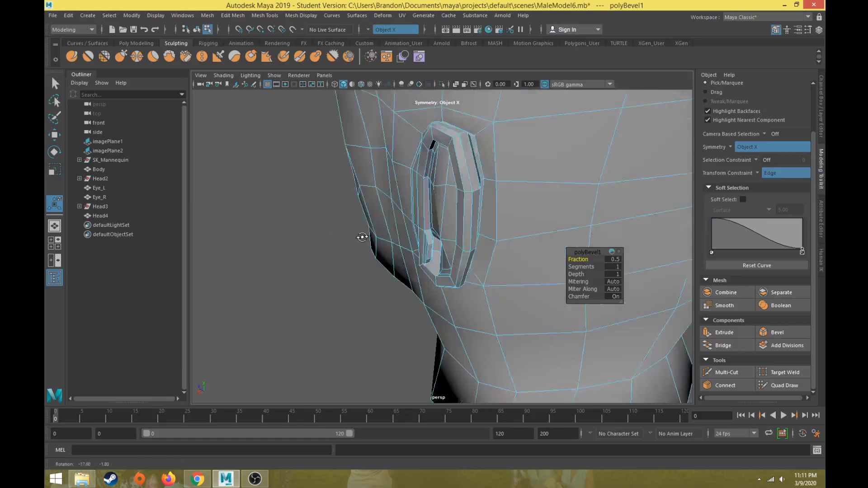
alt+drag(340, 237, 413, 203)
right_drag(412, 203, 364, 200)
click(416, 170)
key(w)
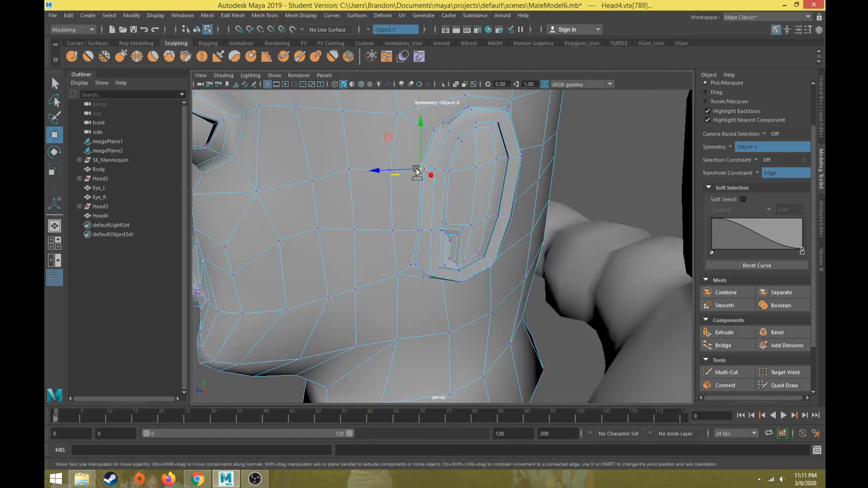
drag(400, 174, 376, 175)
Slide the top and lower vertices of the ear's front bevel along their edges to even out the spacing
click(431, 130)
drag(401, 101, 392, 95)
click(417, 231)
drag(401, 234, 378, 268)
click(412, 265)
click(411, 231)
drag(401, 235, 357, 318)
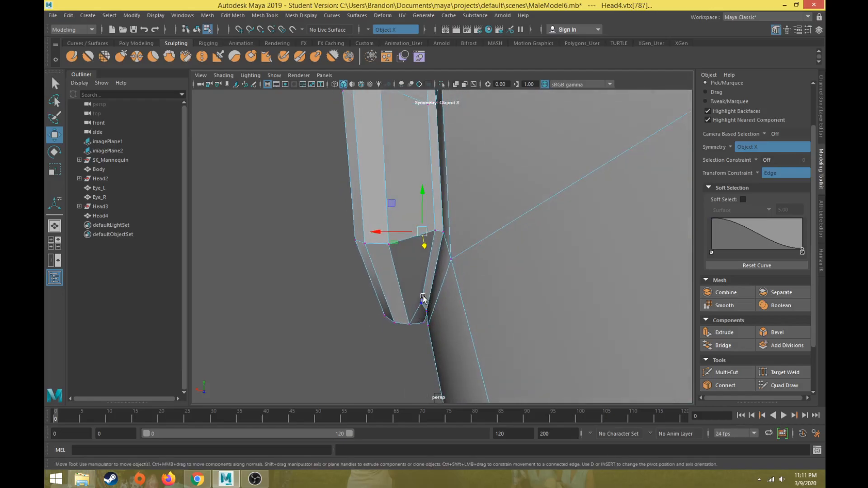
Turn the transform constraint off and move the bevel vertices at the bottom of the ear behind the lobe
alt+drag(435, 240, 447, 258)
click(756, 171)
click(771, 175)
alt+drag(411, 285, 420, 303)
key(q)
shift+click(427, 310)
key(w)
drag(425, 265, 443, 341)
Reposition the vertices where the bottom of the ear lobe meets the head
click(388, 352)
click(426, 292)
click(420, 288)
drag(389, 327, 394, 329)
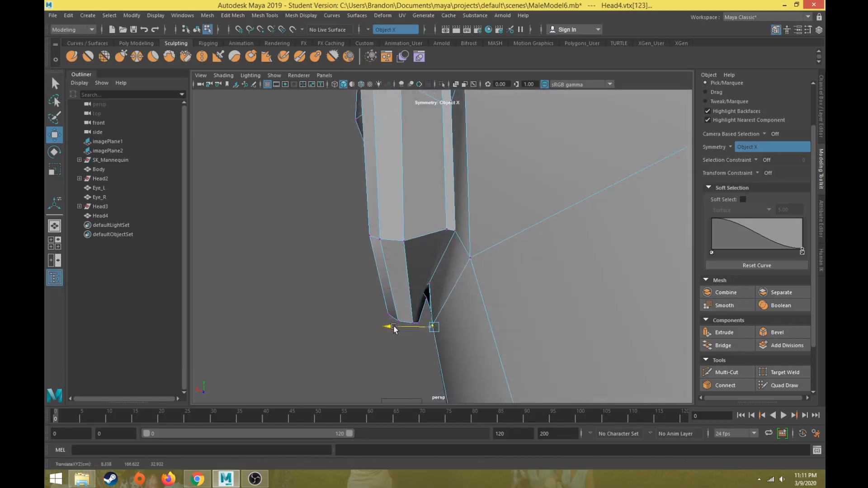
alt+middle_drag(453, 245, 449, 274)
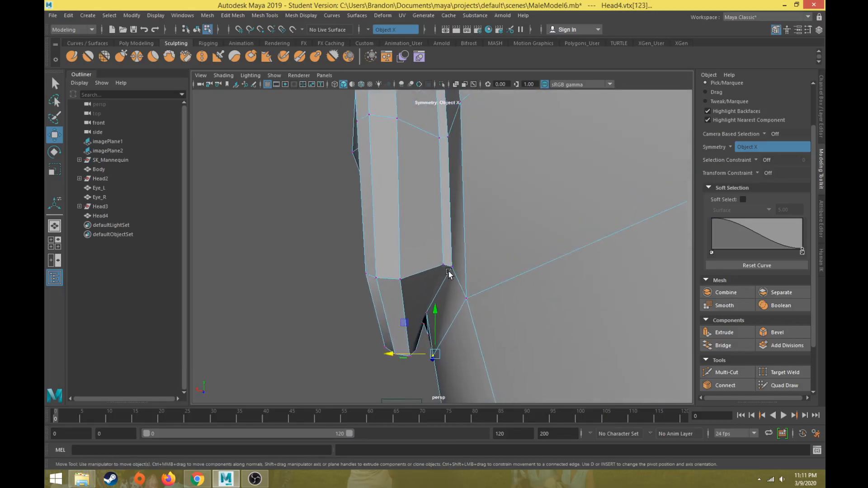
alt+drag(436, 278, 424, 290)
drag(411, 261, 396, 251)
Move the vertices on the lower back side of the ear to shape the gap behind the rim
scroll(398, 259, down, 2)
click(437, 184)
alt+drag(431, 188, 432, 233)
click(434, 228)
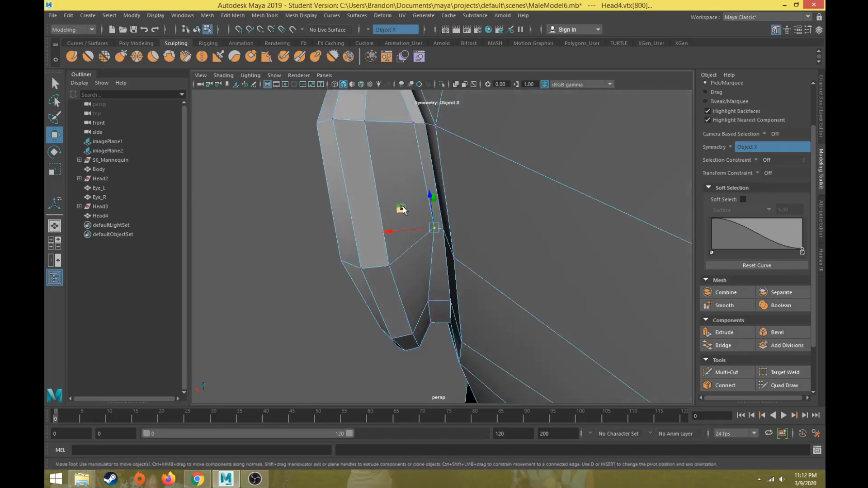
alt+drag(401, 209, 397, 252)
drag(379, 294, 375, 232)
Adjust the bevel vertices behind the ear, moving the upper one along the back of the rim
click(425, 324)
click(424, 270)
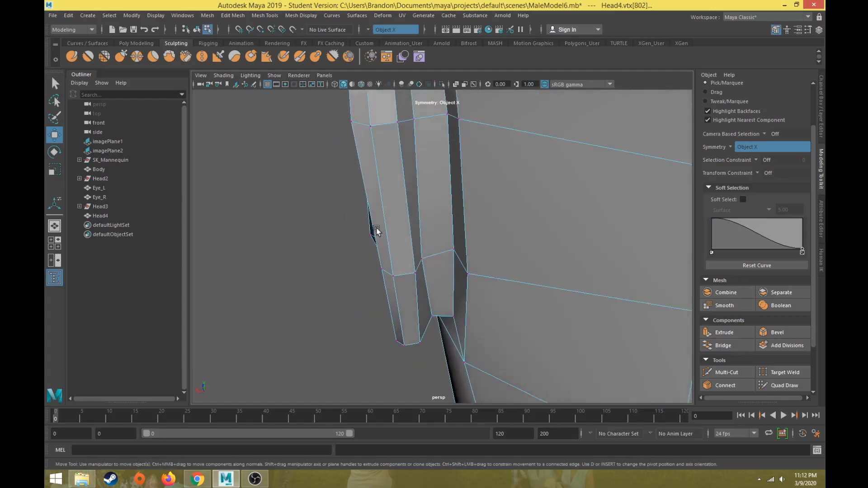
alt+middle_drag(375, 233, 408, 294)
alt+drag(407, 294, 392, 190)
alt+middle_drag(387, 166, 393, 182)
drag(386, 184, 392, 185)
drag(418, 142, 419, 150)
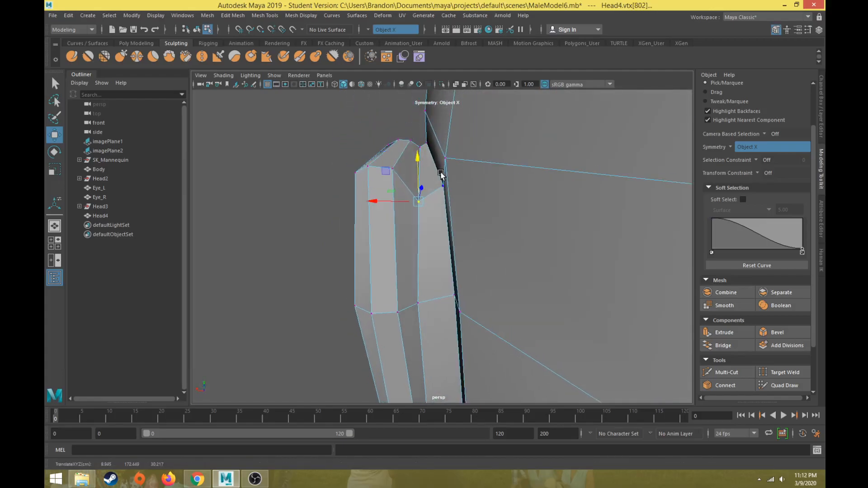
Move the vertices at the upper back of the ear, lowering the ones where the rim joins the head
click(439, 170)
click(428, 147)
drag(426, 100, 432, 120)
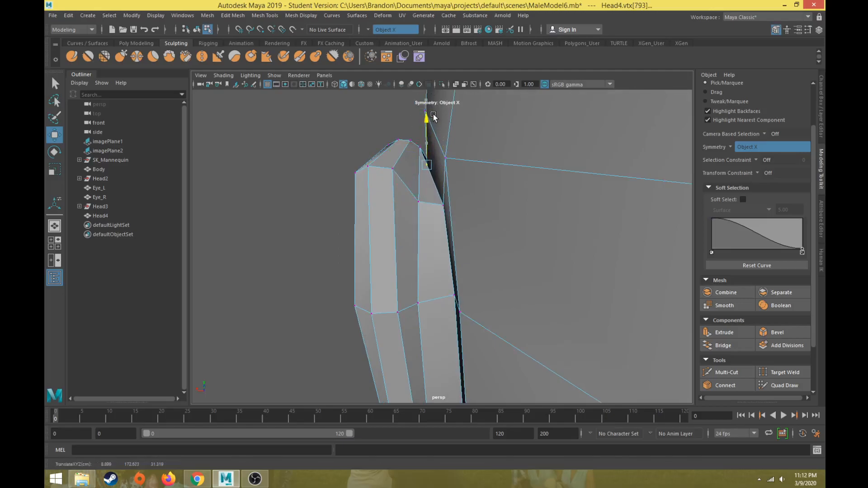
click(420, 152)
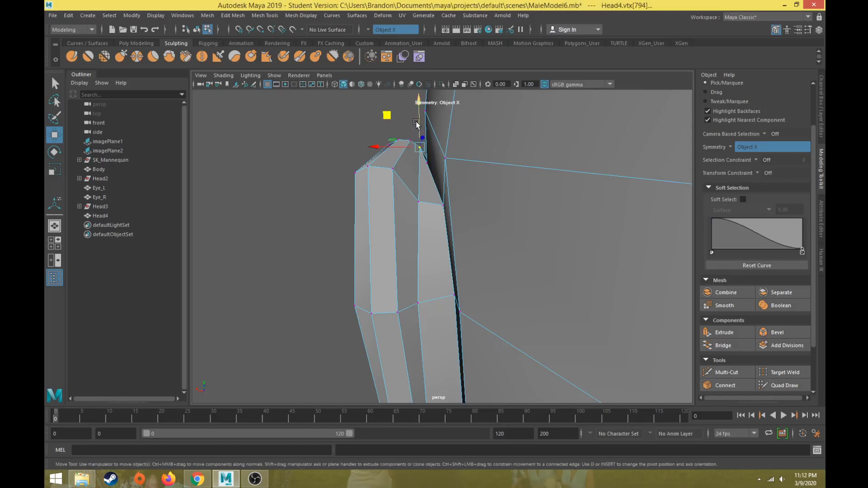
alt+drag(420, 204, 468, 249)
click(421, 203)
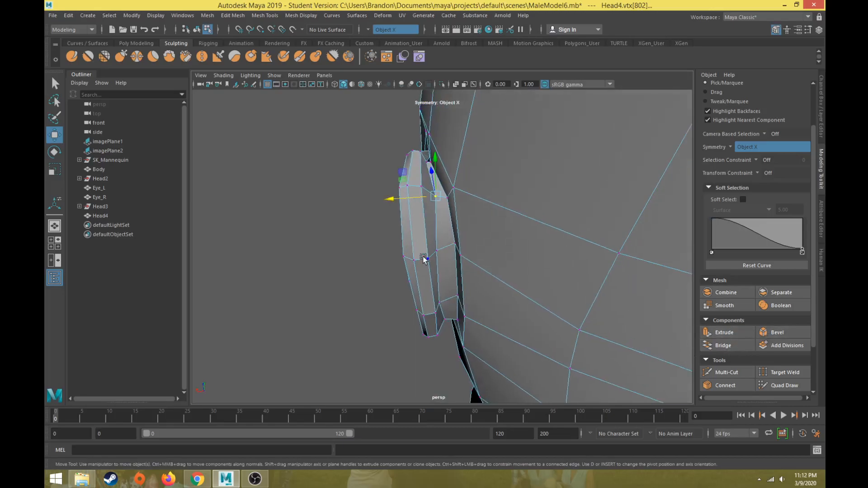
Insert an edge loop down the middle of the inner strip of faces behind the ear
click(266, 15)
click(287, 74)
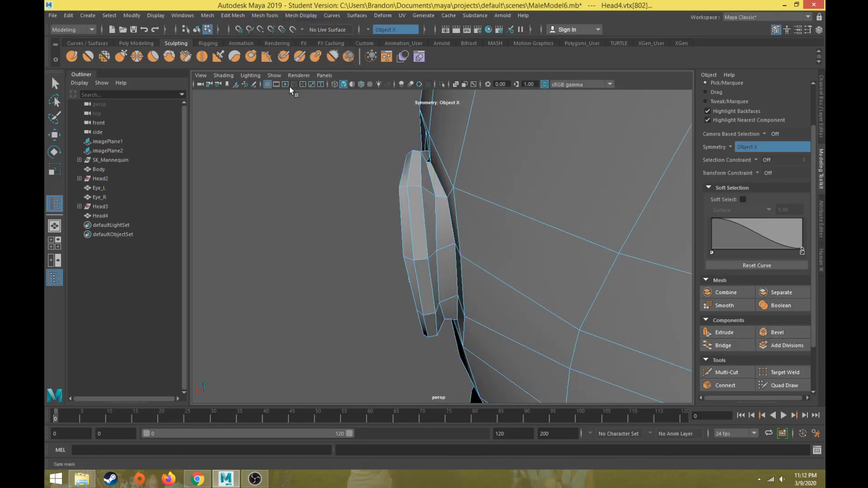
drag(444, 247, 447, 247)
Set the transform constraint to Edge and slide the vertices on the head just in front of the ear lobe
alt+drag(315, 223, 452, 149)
click(761, 173)
click(771, 187)
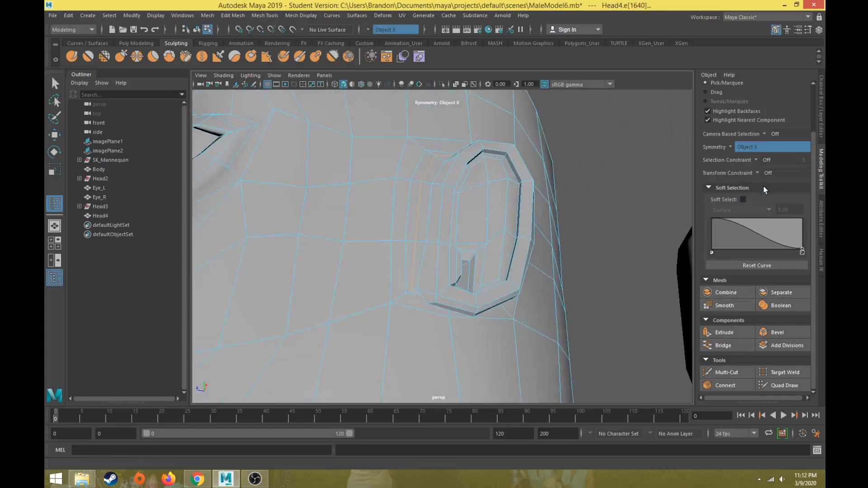
right_click(389, 285)
click(368, 226)
key(w)
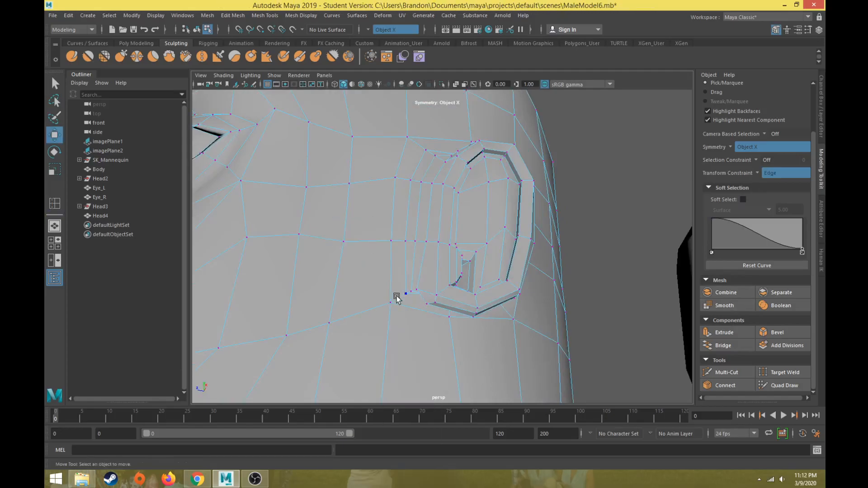
click(405, 295)
middle_drag(378, 259, 373, 261)
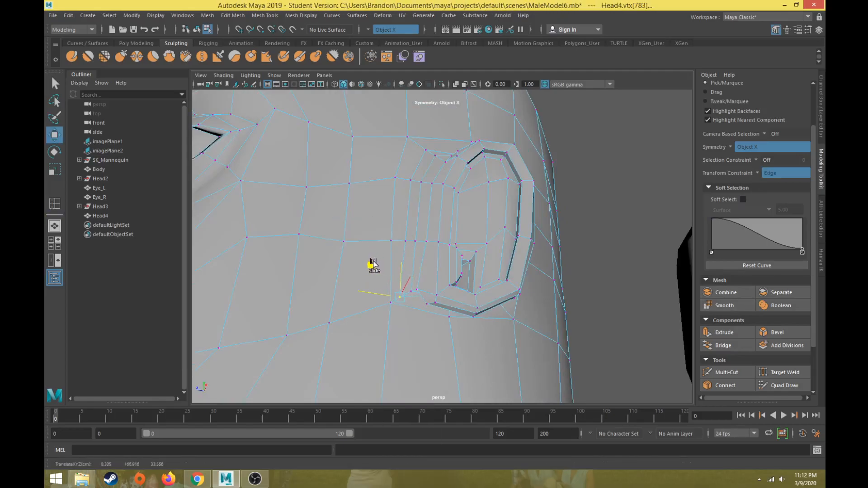
click(410, 290)
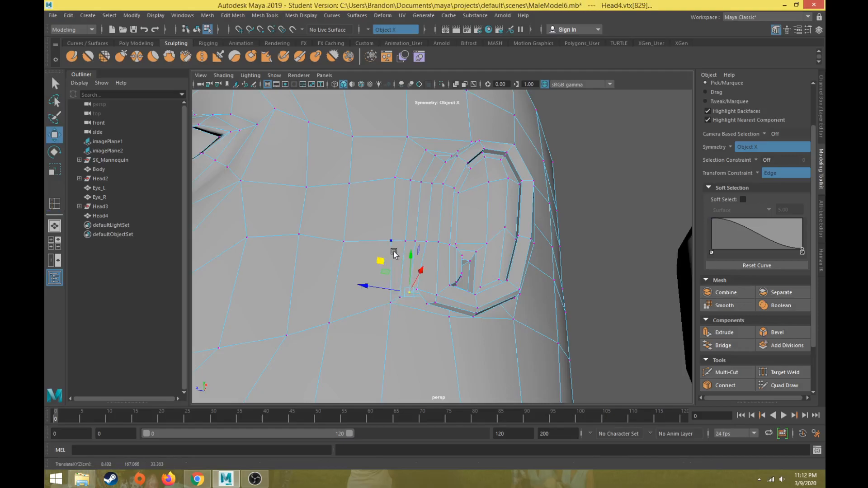
Turn the transform constraint off and reposition the vertices behind the lobe where the ear meets the head
alt+drag(426, 227, 354, 253)
click(759, 173)
click(777, 177)
click(211, 328)
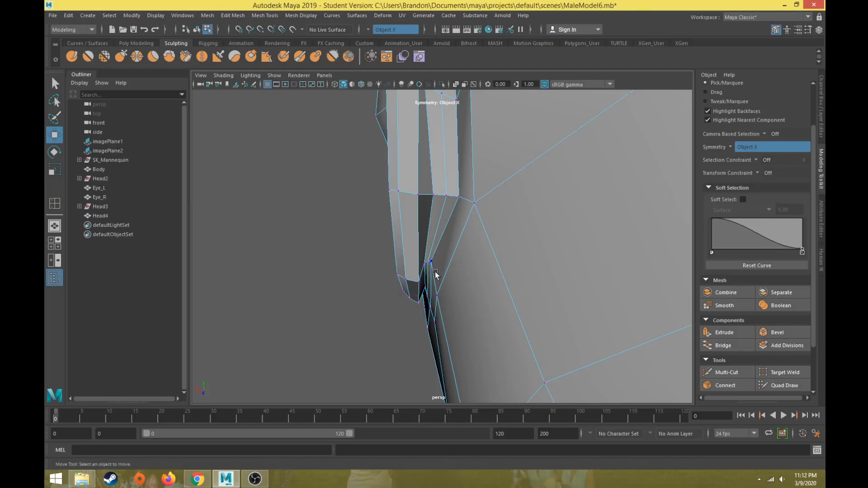
click(434, 262)
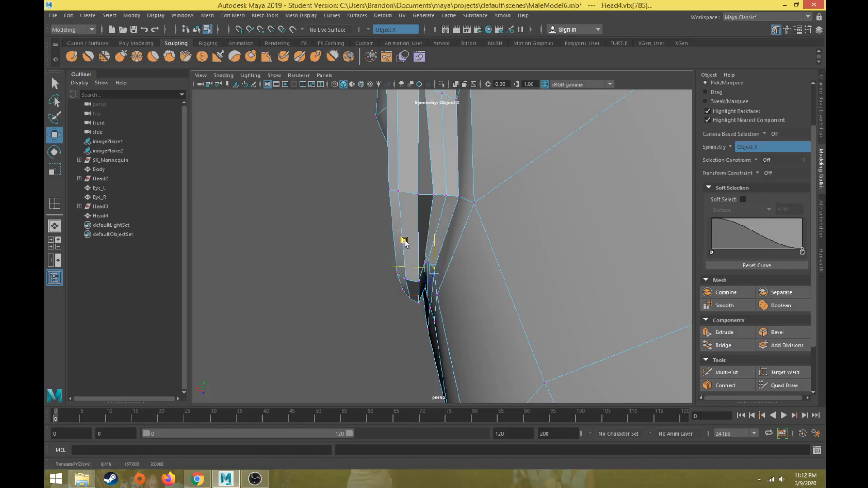
click(459, 199)
Select edges of the new loop behind the ear and move them to shape its back surface
alt+drag(459, 200, 449, 238)
right_drag(453, 222, 455, 180)
click(454, 194)
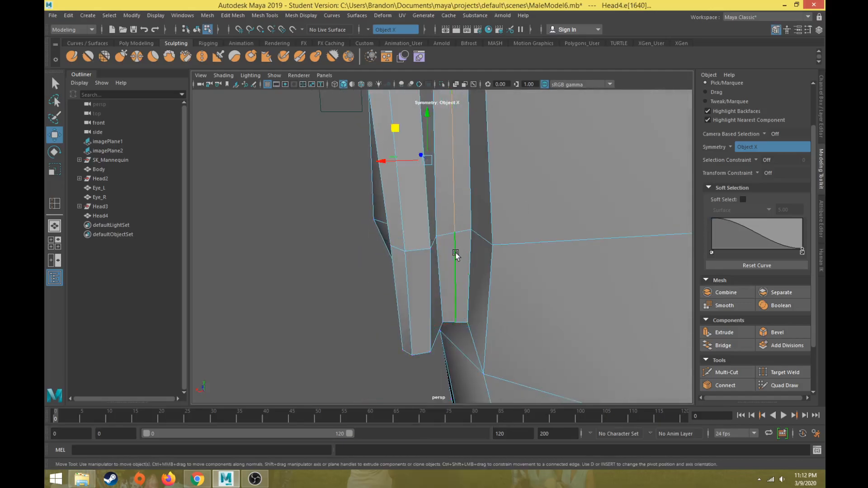
click(455, 256)
scroll(453, 261, down, 5)
alt+drag(453, 261, 440, 284)
right_drag(437, 236, 439, 264)
click(440, 253)
Adjust the edges along the lower back of the ear between the rim and the head
alt+drag(420, 277, 374, 305)
right_drag(365, 222, 365, 200)
click(430, 258)
click(338, 288)
click(436, 289)
alt+drag(434, 290, 401, 292)
click(407, 371)
click(411, 300)
alt+drag(410, 300, 398, 333)
click(398, 332)
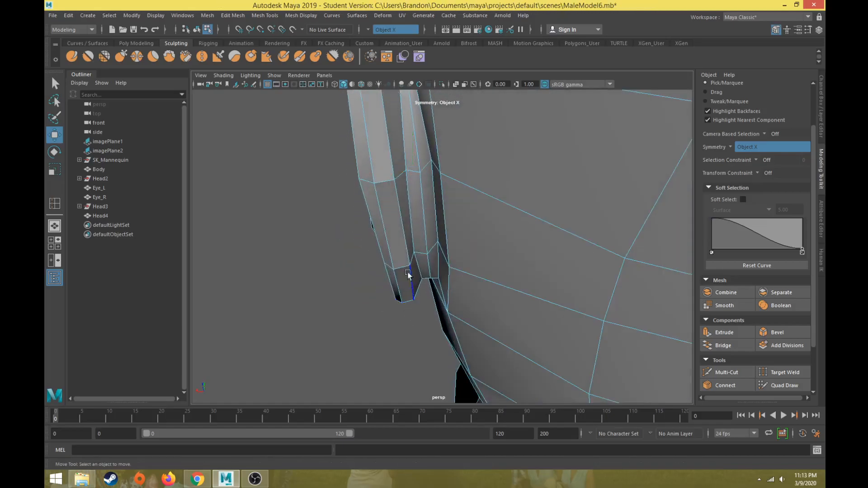
Reposition the edges at the back of the ear lobe
click(417, 264)
alt+drag(417, 264, 410, 279)
drag(376, 303, 398, 279)
click(400, 318)
click(405, 347)
Move the vertices at the top back of the ear where the rim meets the head
click(393, 208)
alt+drag(393, 210, 378, 228)
right_drag(382, 217, 339, 197)
click(394, 210)
drag(363, 188, 397, 127)
click(416, 186)
alt+middle_drag(397, 128, 406, 185)
drag(383, 136, 353, 113)
click(384, 142)
alt+drag(354, 213, 402, 318)
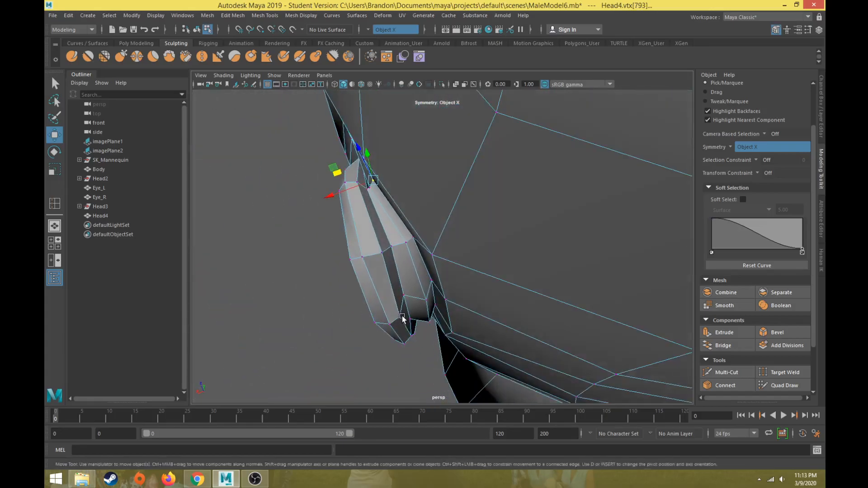
Adjust the vertices on the lower back of the ear near the lobe
alt+drag(421, 286, 409, 250)
click(427, 312)
alt+drag(418, 315, 400, 284)
scroll(389, 289, down, 5)
scroll(400, 284, down, 5)
alt+drag(368, 217, 475, 271)
scroll(384, 285, up, 5)
scroll(394, 295, down, 5)
In the front view, move the outer rim edge of the ear slightly outward and rotate it a little
key(space)
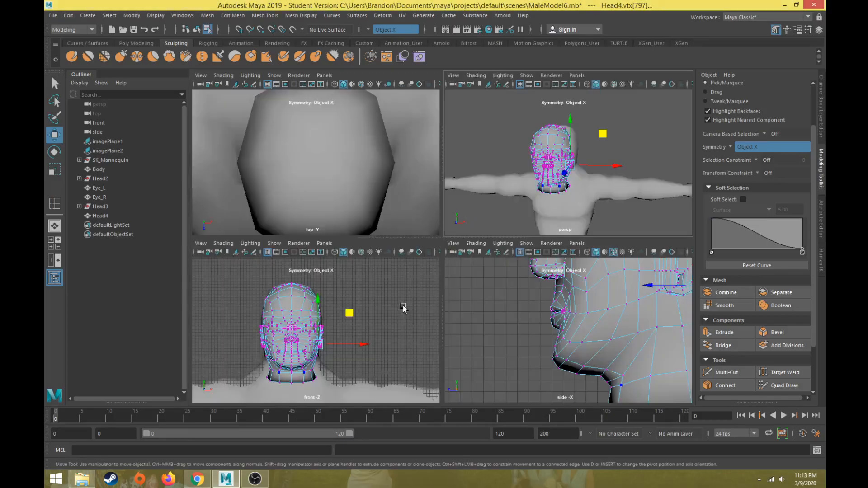
key(space)
scroll(369, 331, up, 3)
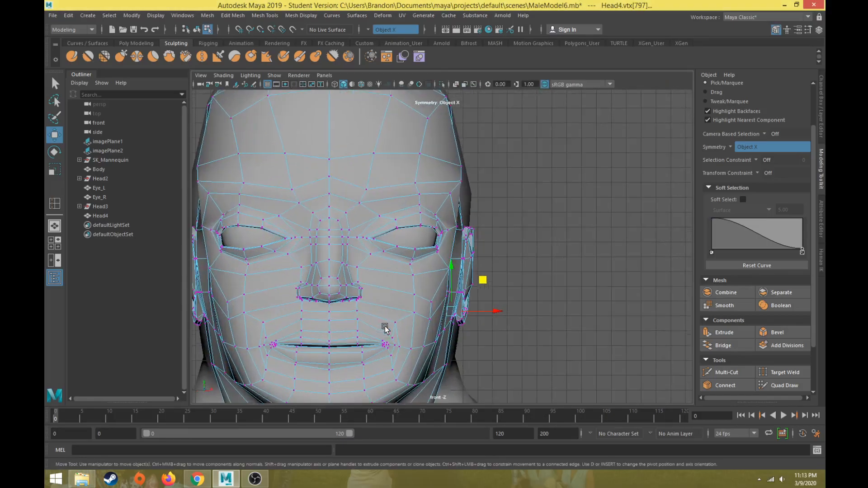
scroll(447, 291, up, 3)
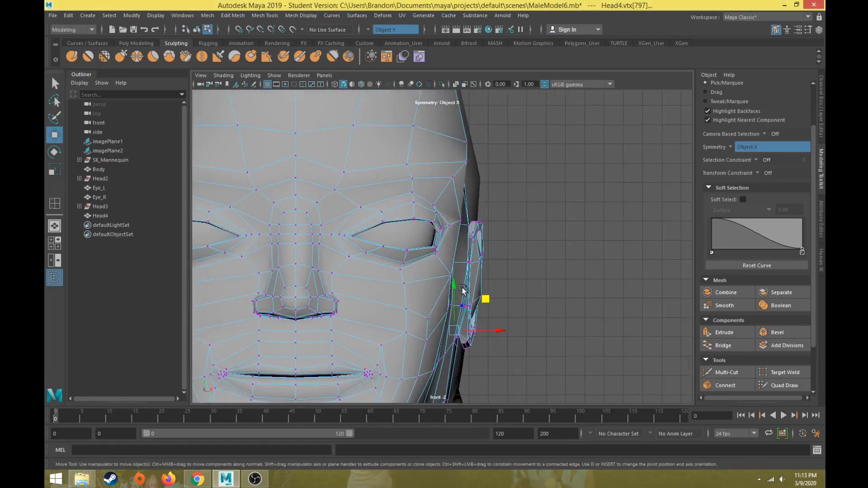
right_drag(481, 273, 480, 196)
click(482, 285)
drag(513, 245, 515, 245)
right_click(475, 287)
click(482, 279)
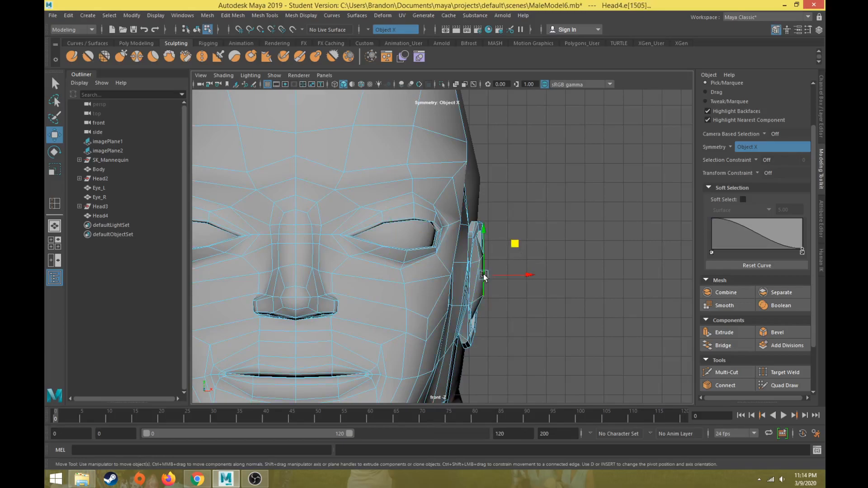
key(e)
drag(503, 237, 507, 239)
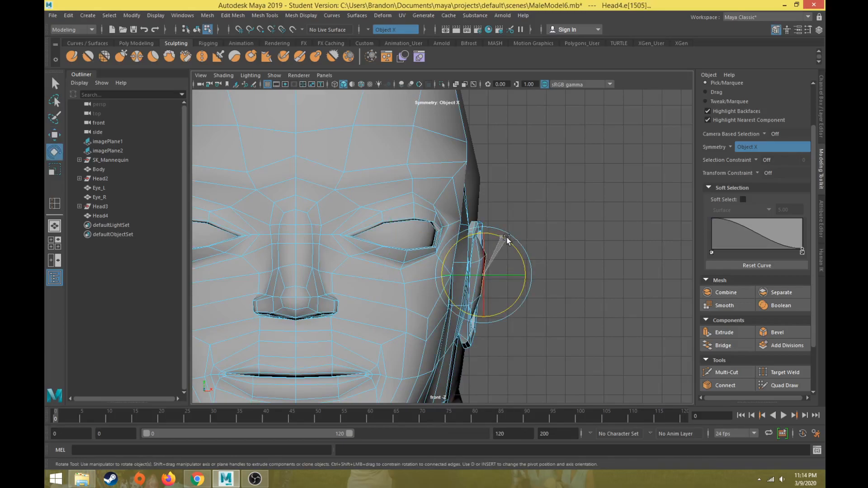
key(w)
Return to object mode and examine the ear and whole head in the perspective view
right_drag(410, 157, 480, 149)
key(space)
key(space)
alt+drag(514, 199, 491, 270)
scroll(422, 244, up, 6)
click(521, 173)
scroll(496, 219, down, 8)
scroll(495, 224, up, 6)
scroll(447, 243, down, 8)
scroll(489, 236, up, 5)
scroll(490, 270, down, 4)
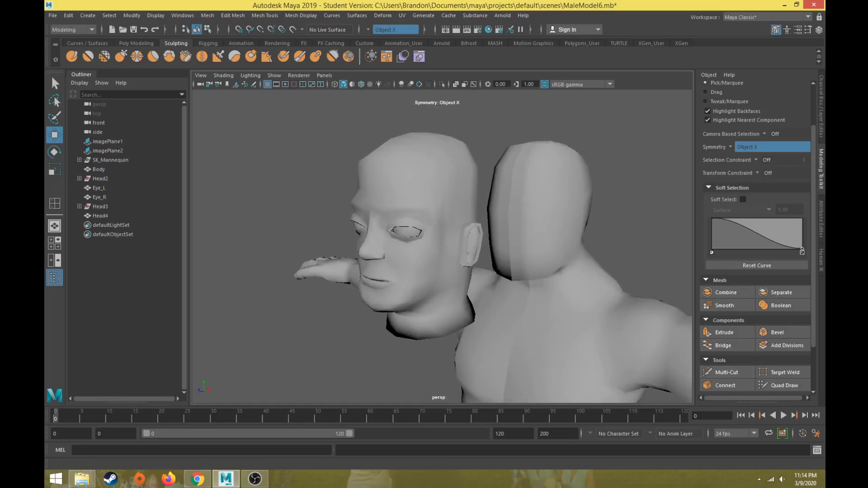